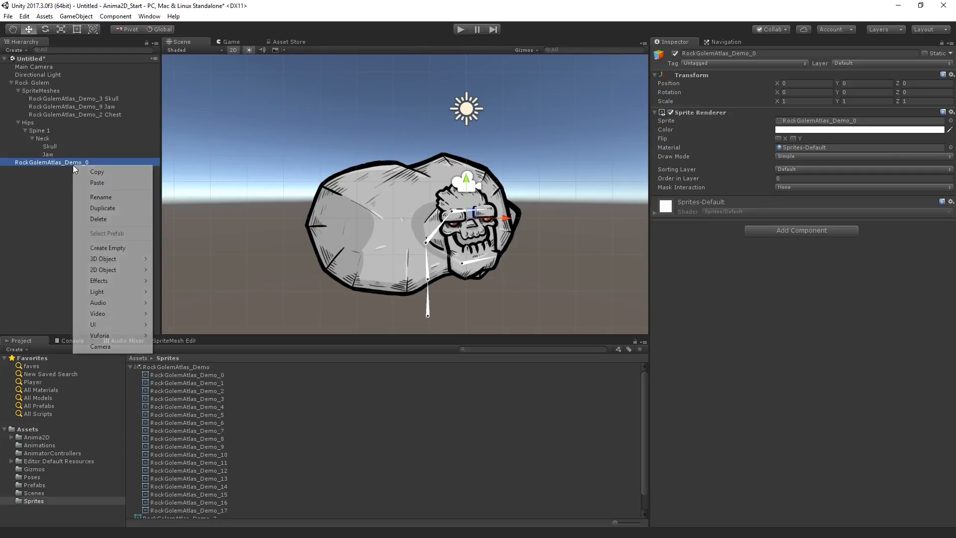
Convert RockGolemAtlas_Demo_0 into a SpriteMesh and assign it to the RockGolem sorting layer.
mouse_move(139, 270)
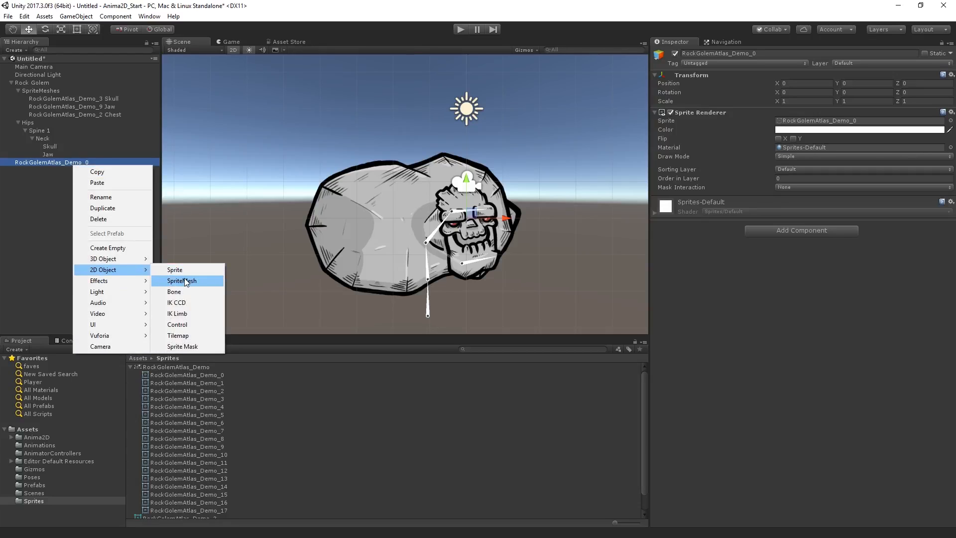
click(185, 281)
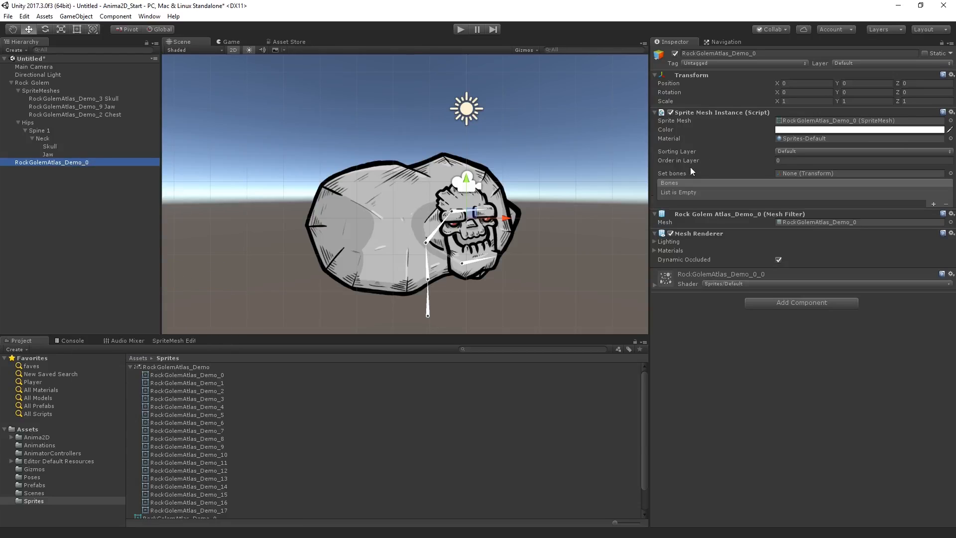
click(806, 151)
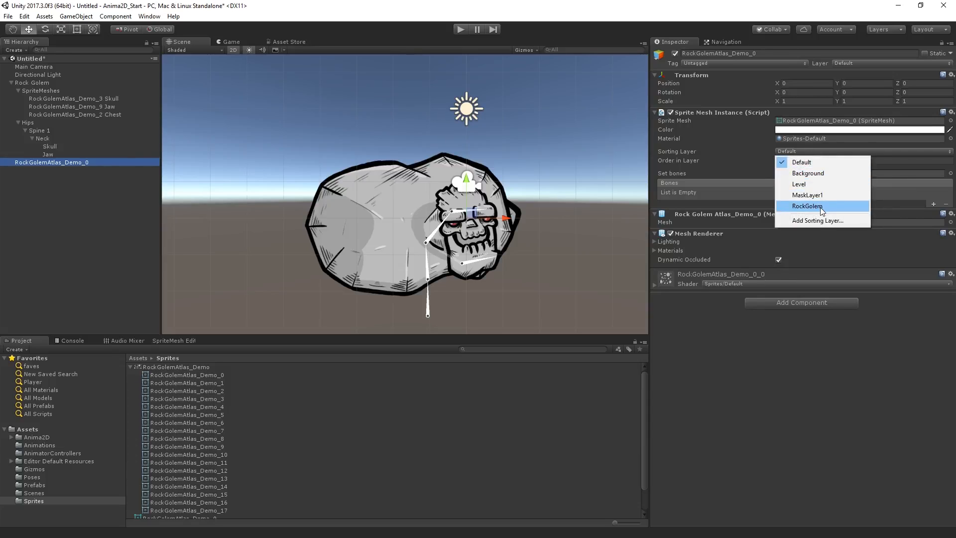
click(814, 205)
Move the RockGolemAtlas_Demo_0 sprite mesh horizontally to about X -4.2, over the shoulder side of the chest.
drag(514, 220, 353, 226)
click(837, 161)
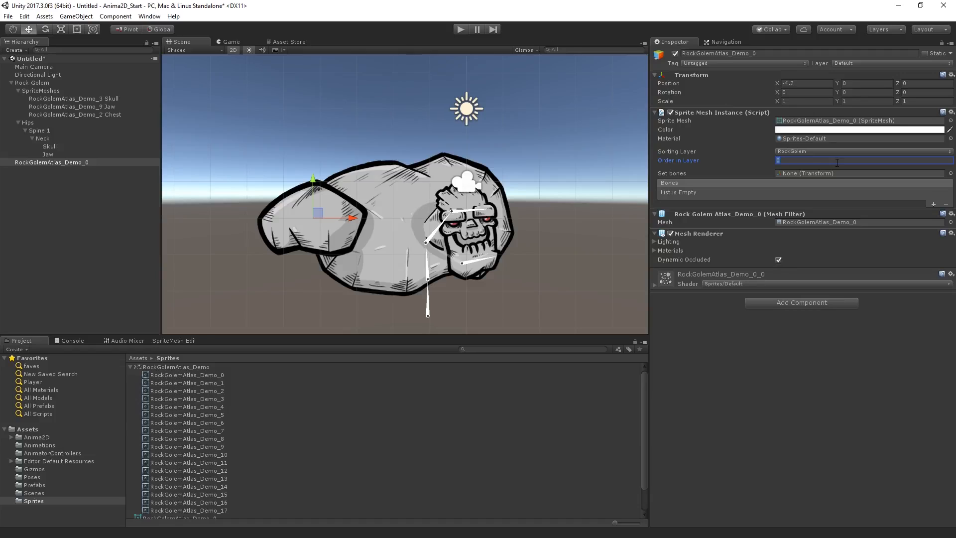
click(63, 199)
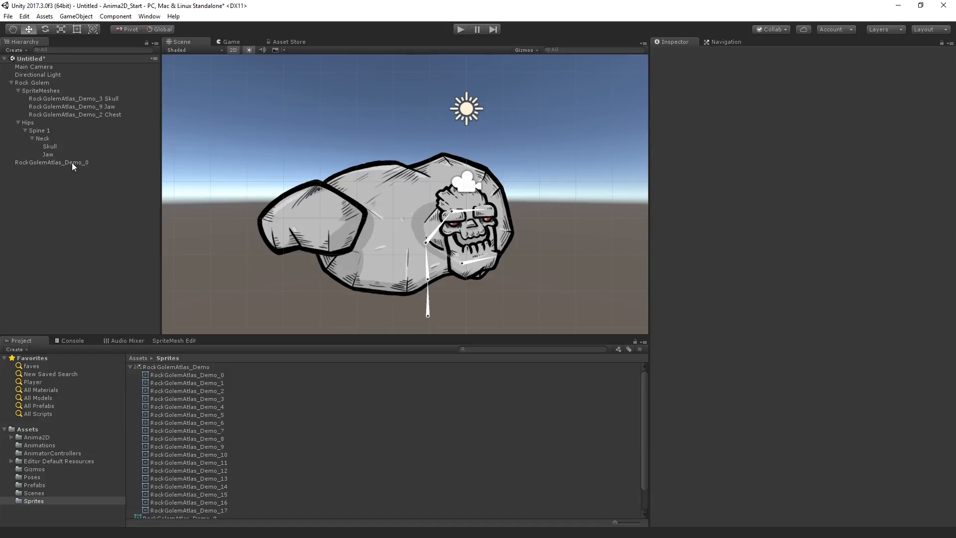
Parent RockGolemAtlas_Demo_0 under SpriteMeshes and rename it RockGolemAtlas_Demo_0 L Arm 1.
drag(71, 162, 90, 123)
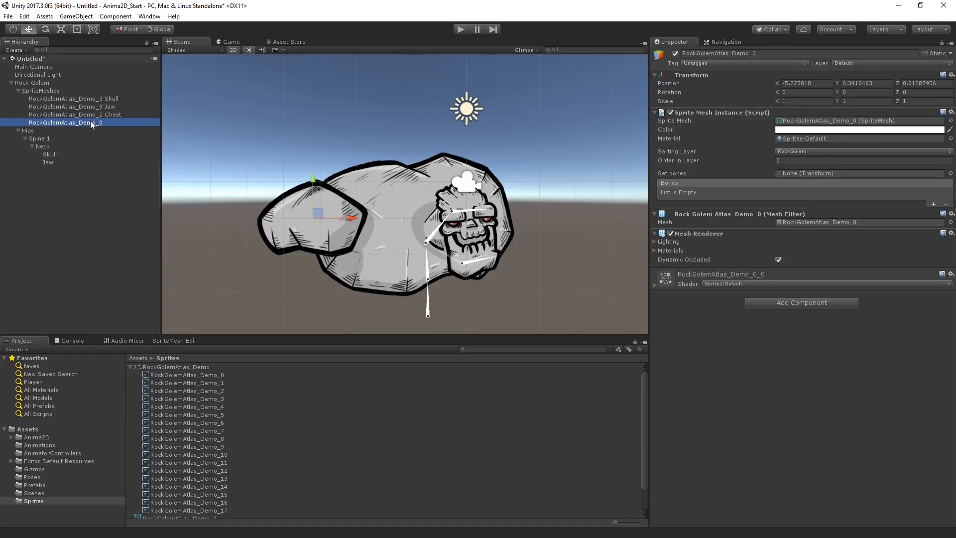
click(101, 124)
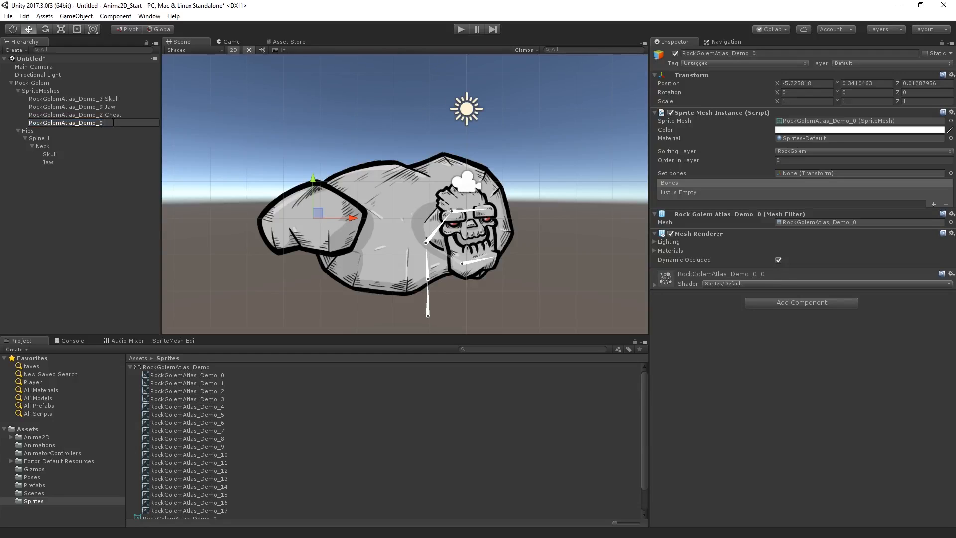
text(L Arm 1)
key(Return)
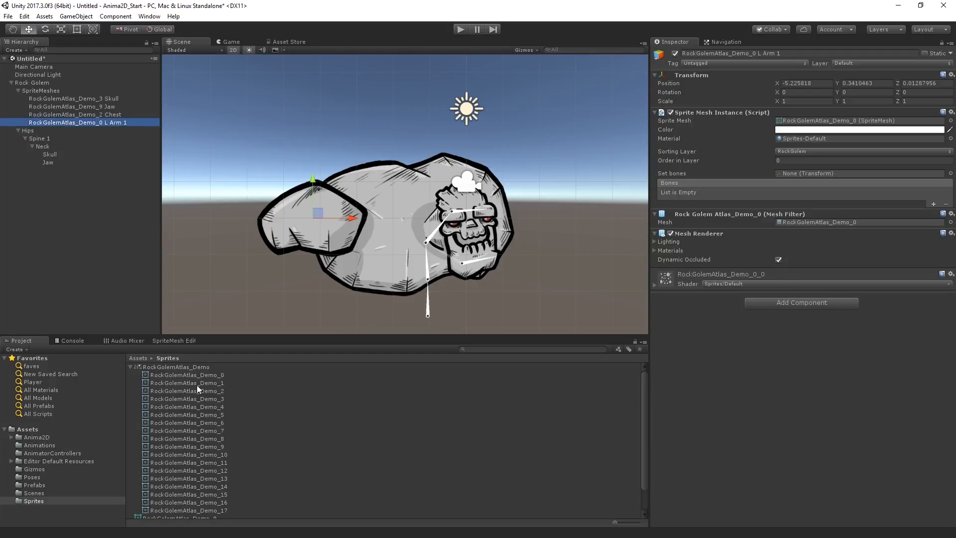
Find the lower arm sprite RockGolemAtlas_Demo_4 in the atlas and add it to the scene hierarchy.
click(209, 383)
key(Down)
key(Down)
key(Down)
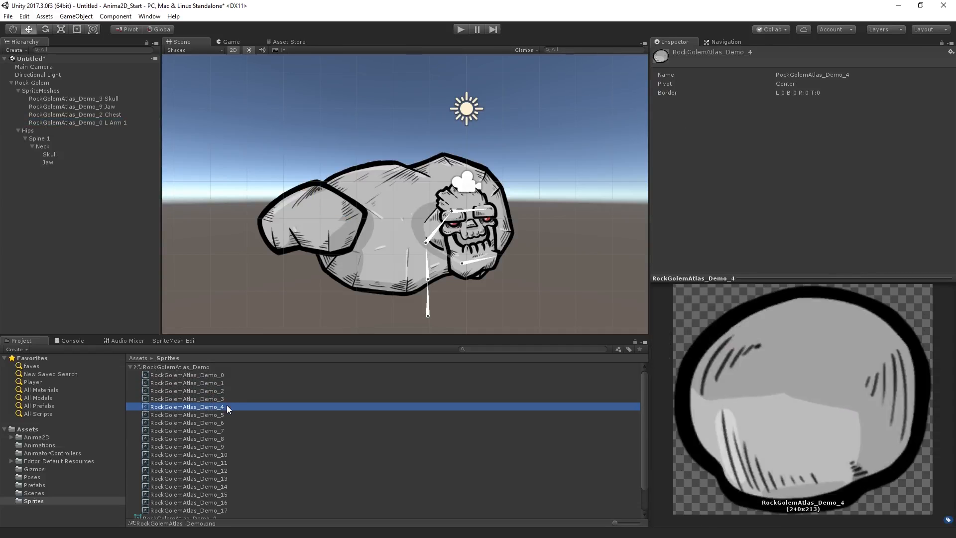
drag(226, 404, 79, 273)
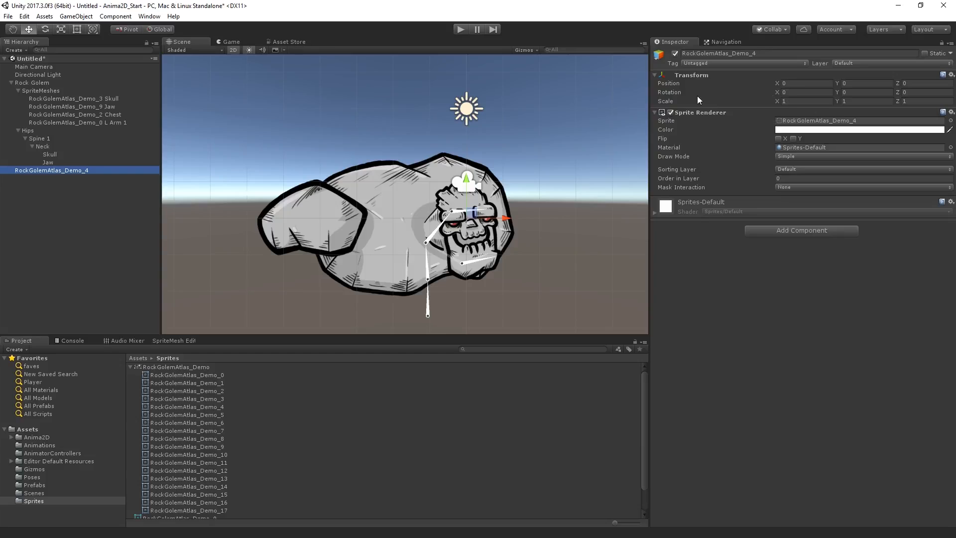
Convert RockGolemAtlas_Demo_4 into a SpriteMesh and assign it to the RockGolem sorting layer.
right_click(63, 169)
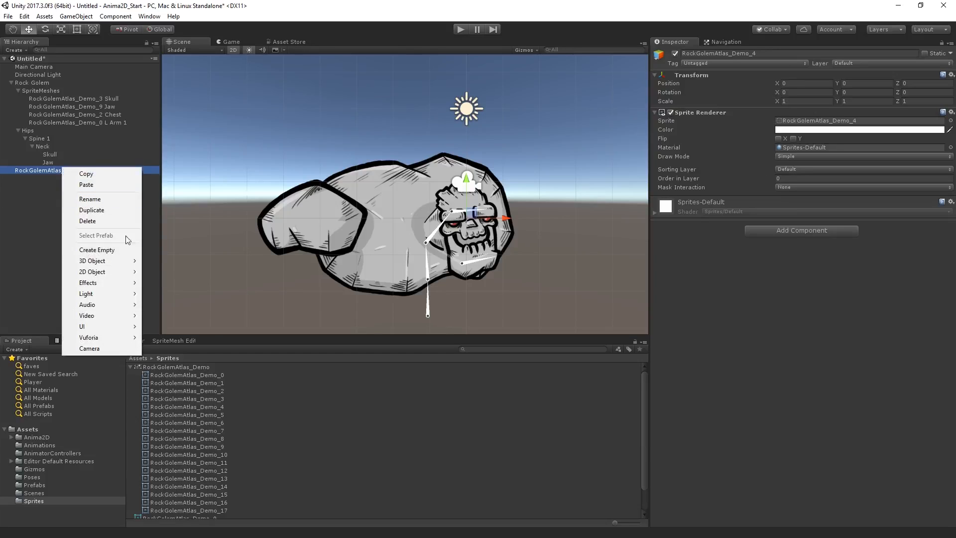
mouse_move(99, 271)
click(170, 280)
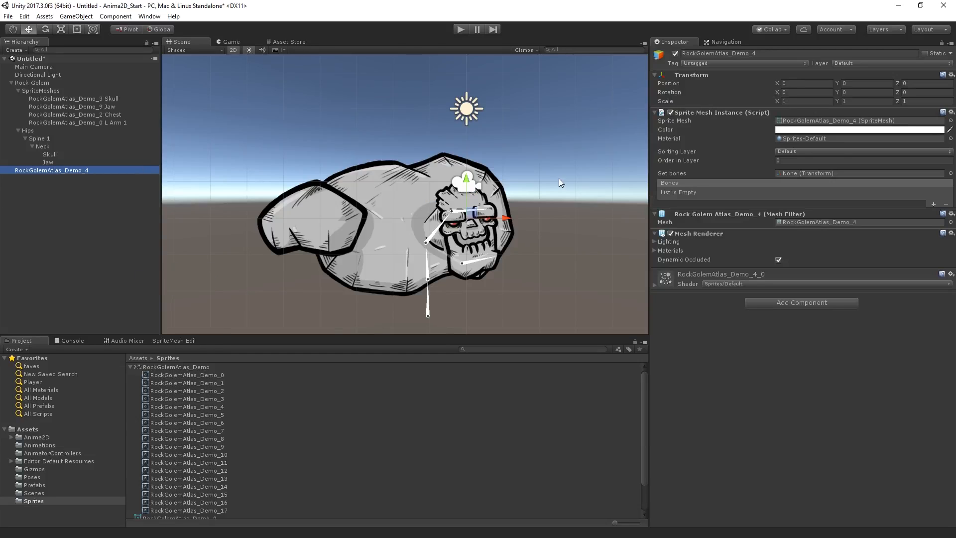
click(820, 148)
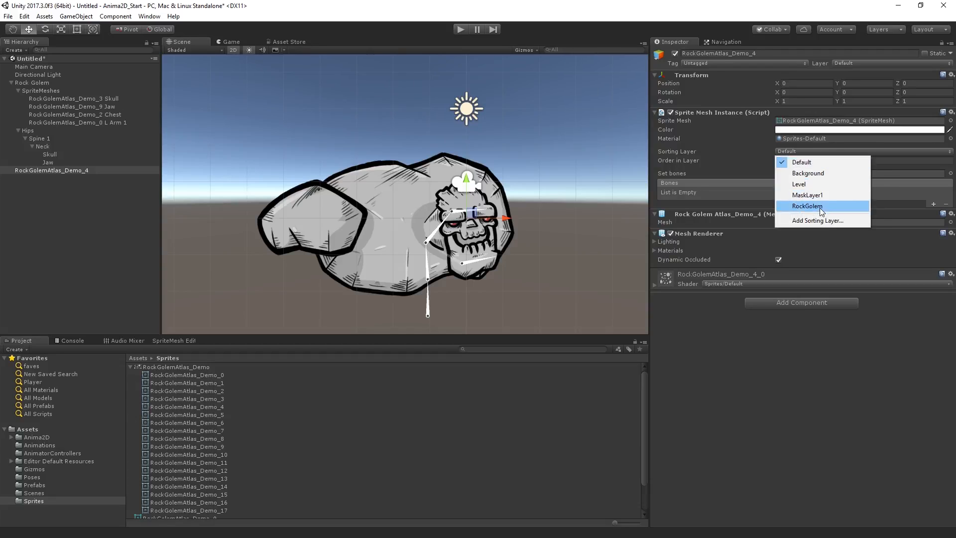
click(817, 204)
Position RockGolemAtlas_Demo_4 below the upper arm at about X -4.32, Y -1.53, with its Order in Layer set to -1.
drag(485, 226, 340, 253)
drag(308, 181, 309, 230)
click(779, 162)
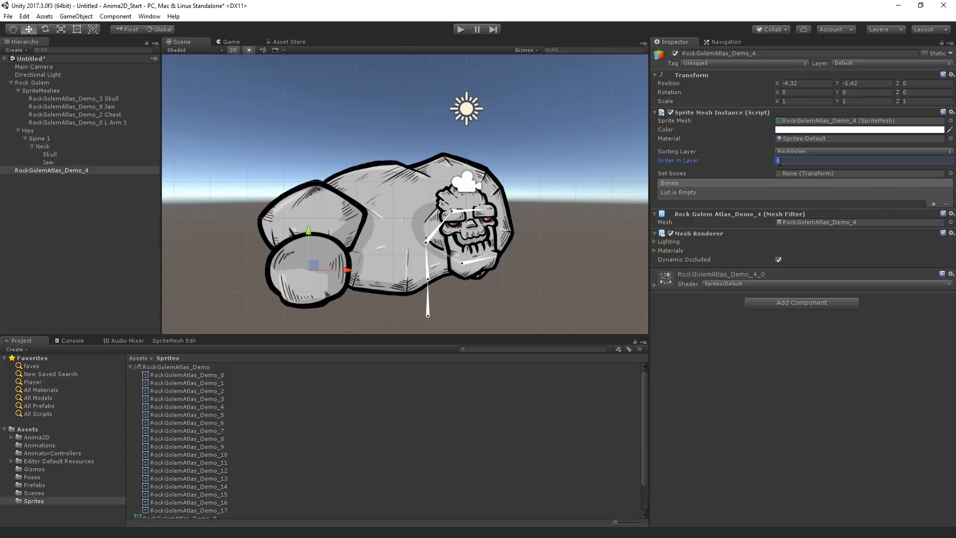
text(-1)
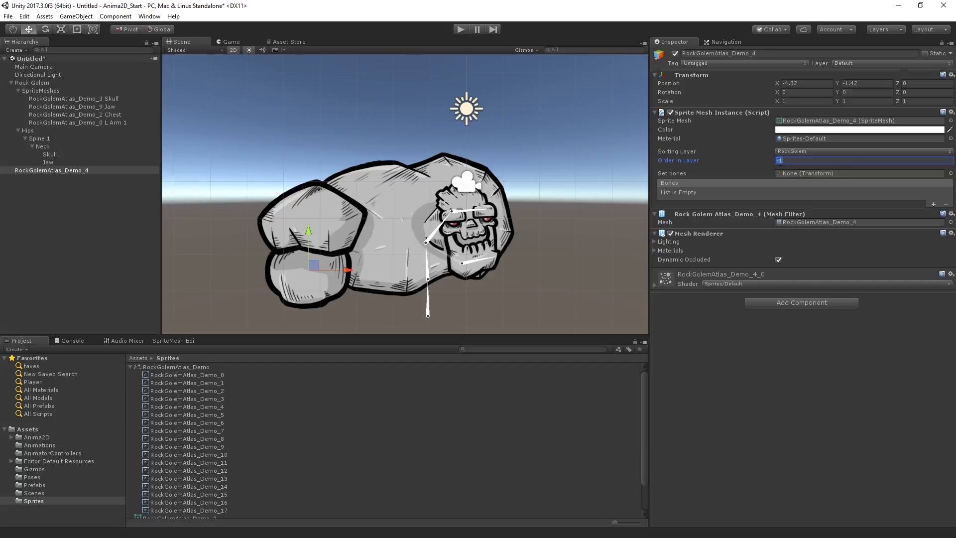
drag(312, 229, 312, 234)
Look through the atlas for the hand sprite and add RockGolemAtlas_Demo_12 to the scene hierarchy.
click(258, 399)
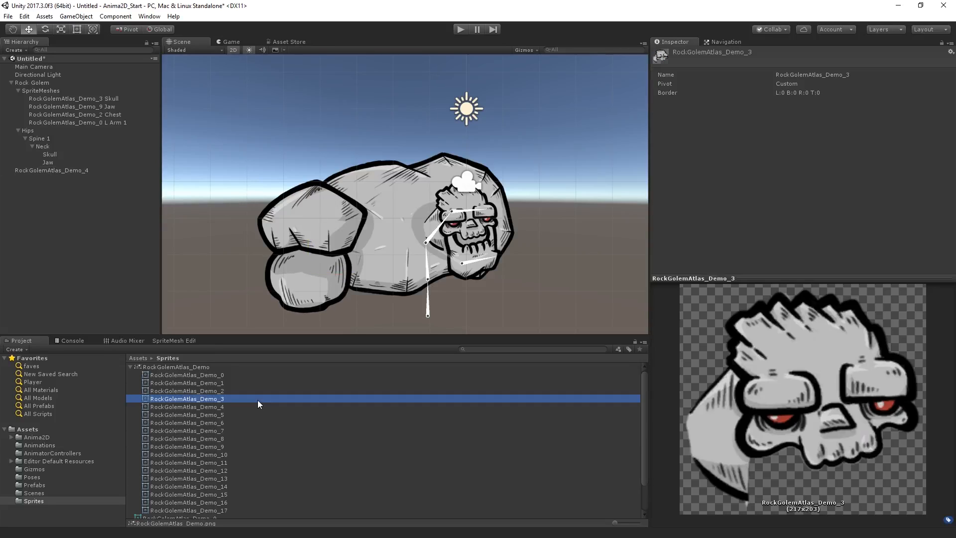
key(Down)
key(Down)
key(Down)
key(Down)
key(Down)
key(Down)
key(Down)
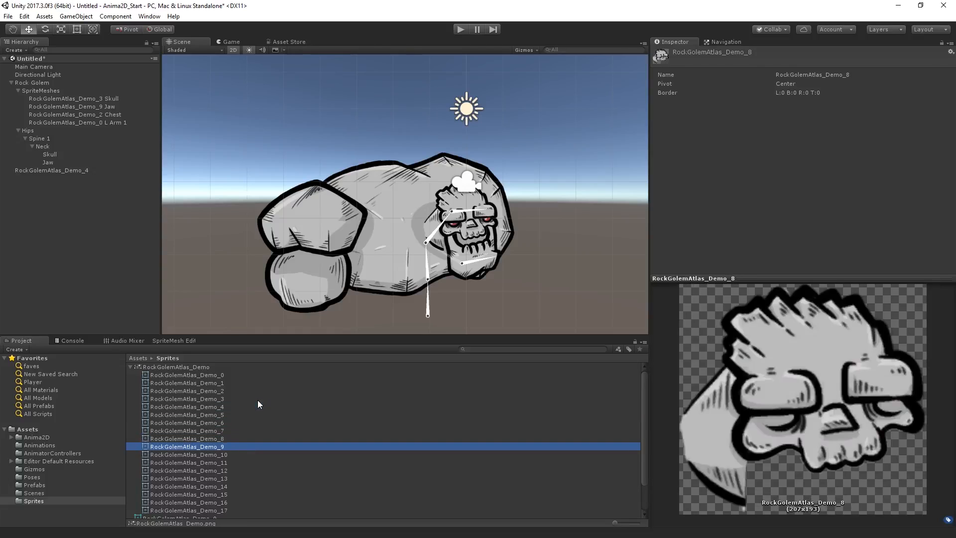
key(Down)
key(Down)
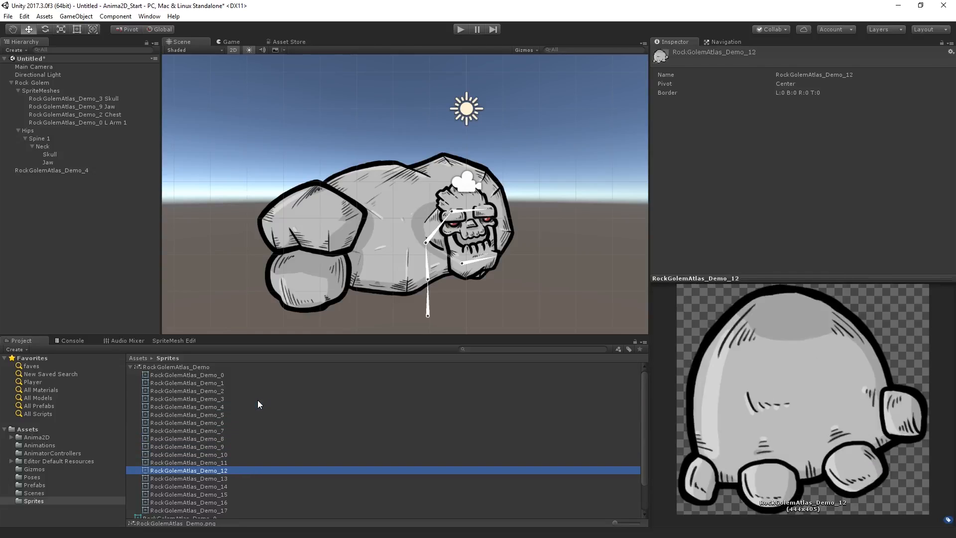
drag(238, 472, 76, 264)
Rename the lower arm object RockGolemAtlas_Demo_4 L Arm 2.
click(100, 170)
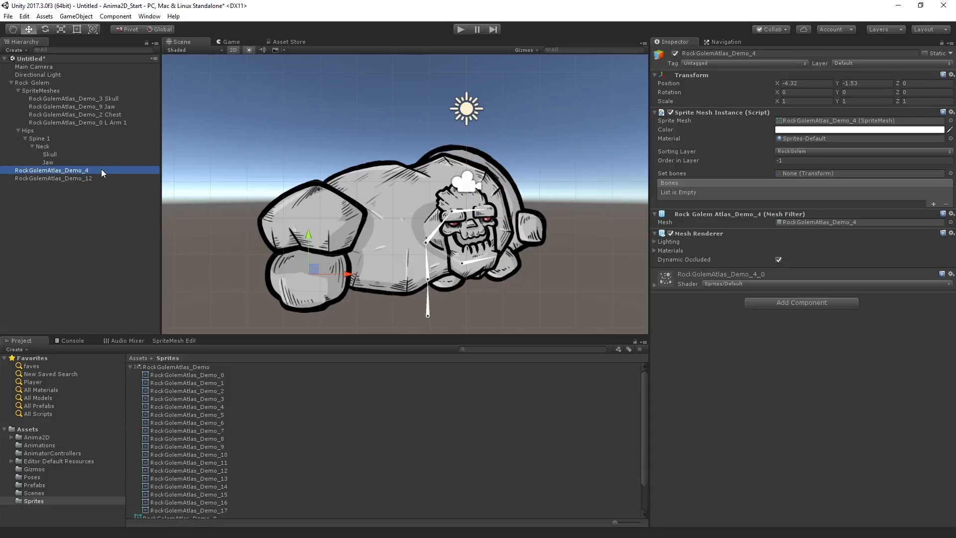
key(F2)
click(102, 169)
text(KL)
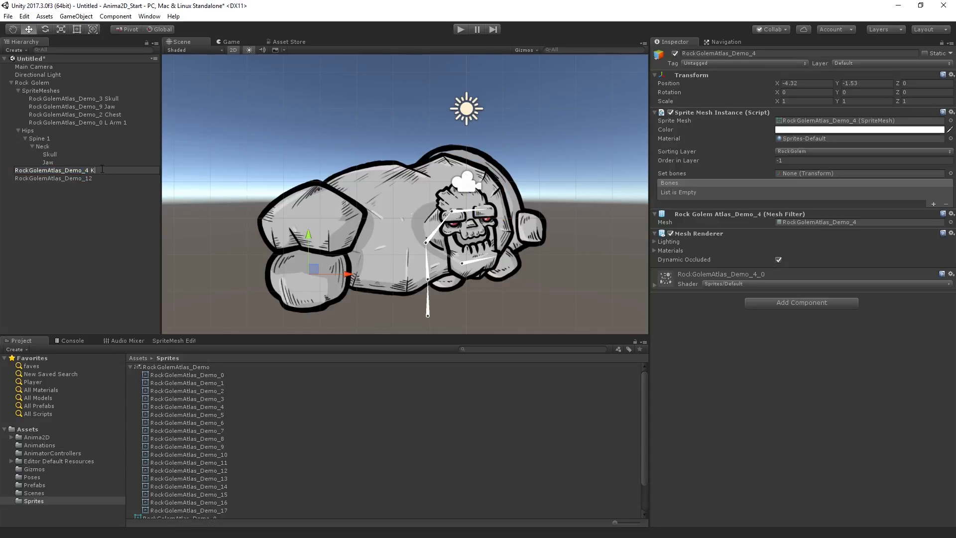
key(BackSpace)
key(BackSpace)
text(L Arm 2)
key(Return)
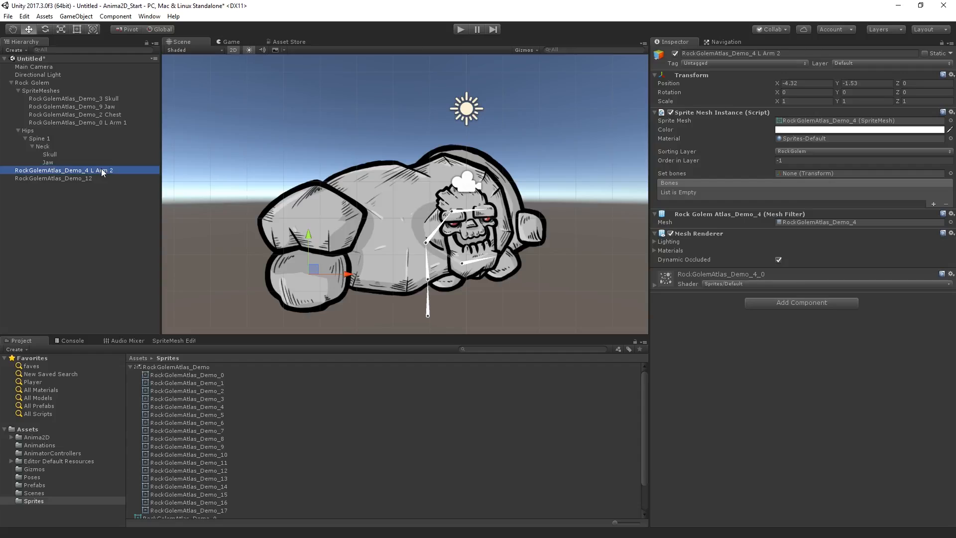
Rename the hand object RockGolemAtlas_Demo_12 Hand.
click(95, 178)
key(F2)
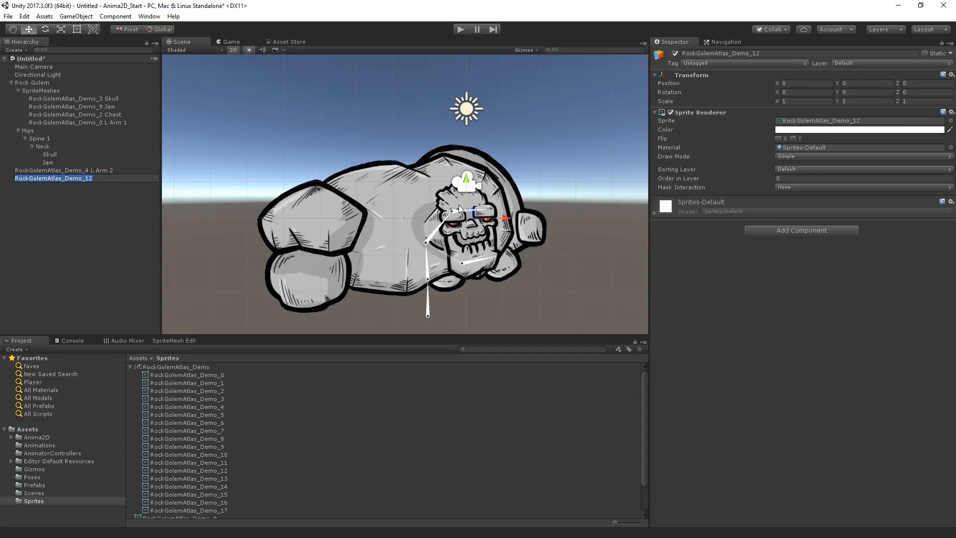
key(End)
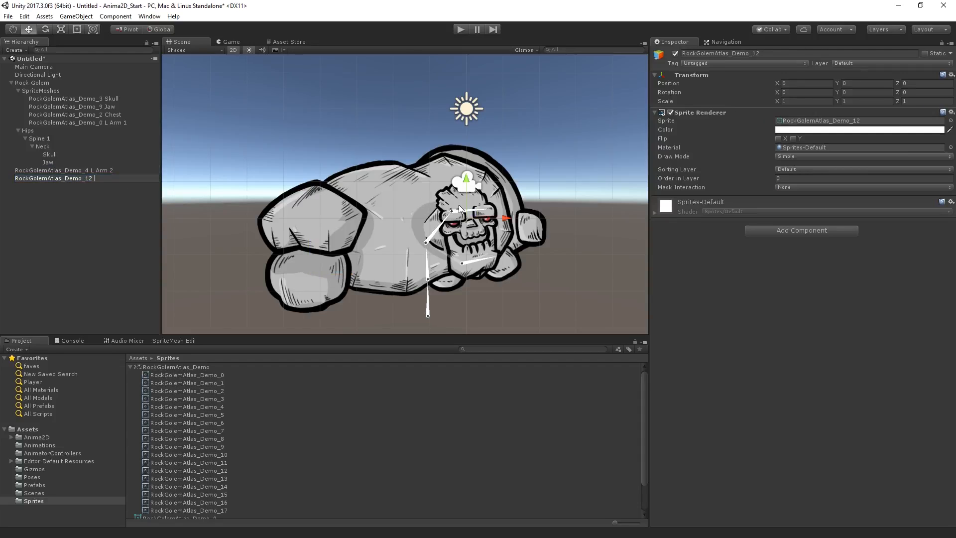
text(Hand)
key(Return)
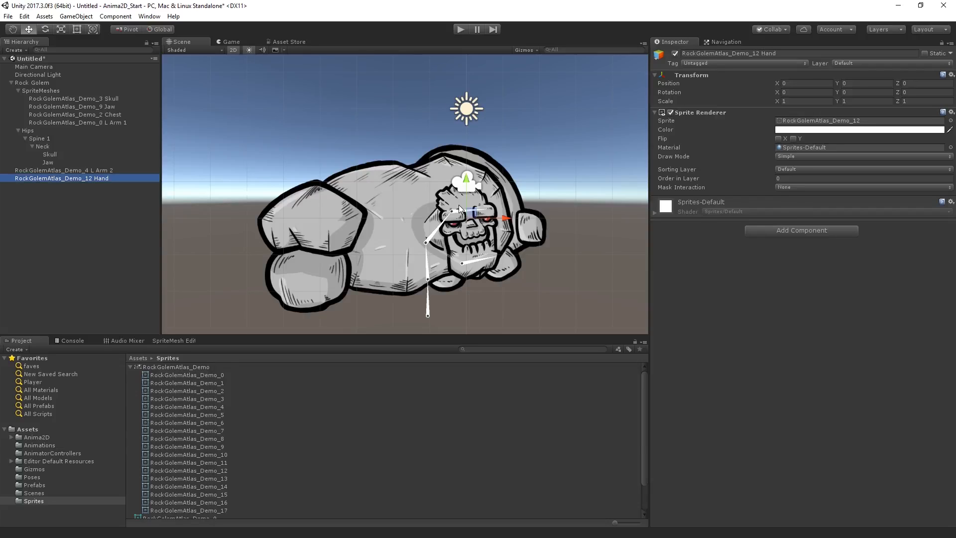
Parent RockGolemAtlas_Demo_4 L Arm 2 under SpriteMeshes, below L Arm 1.
drag(97, 172, 108, 138)
key(ctrl+z)
Convert RockGolemAtlas_Demo_12 Hand into a SpriteMesh and assign it to the RockGolem sorting layer.
right_click(87, 177)
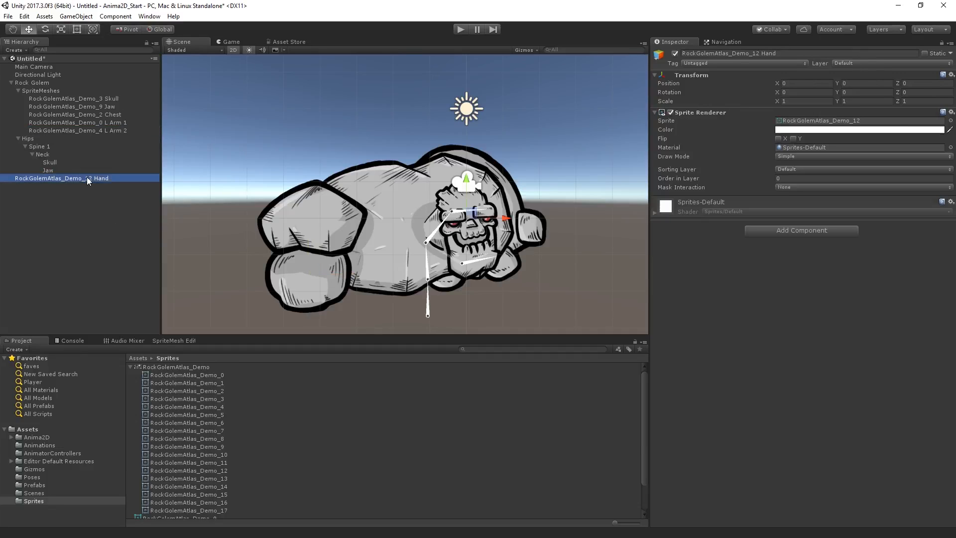
mouse_move(136, 282)
click(188, 292)
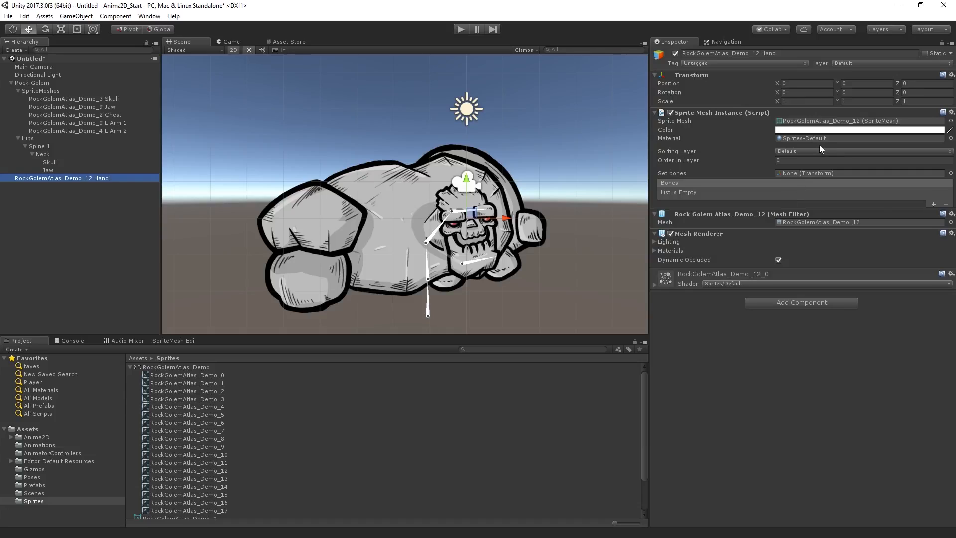
click(820, 151)
click(824, 203)
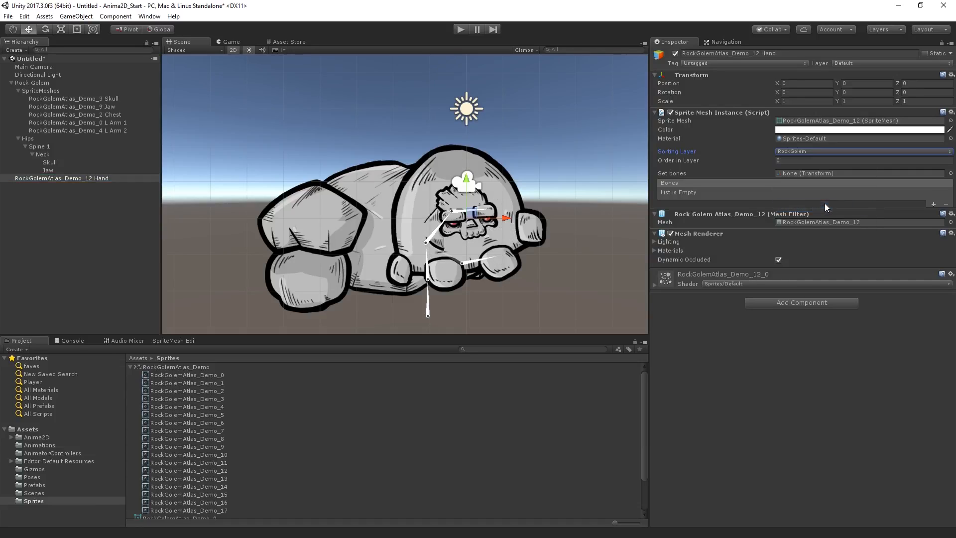
Position the hand below the lower arm at about X -4.14, Y -3.71, and set its Order in Layer to -2.
click(811, 161)
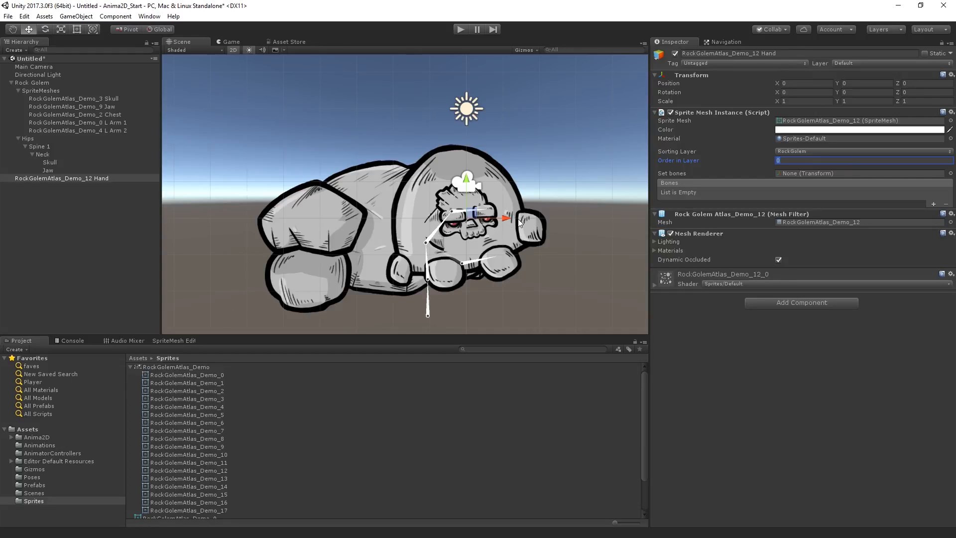
drag(503, 217, 321, 291)
scroll(321, 246, down, 2)
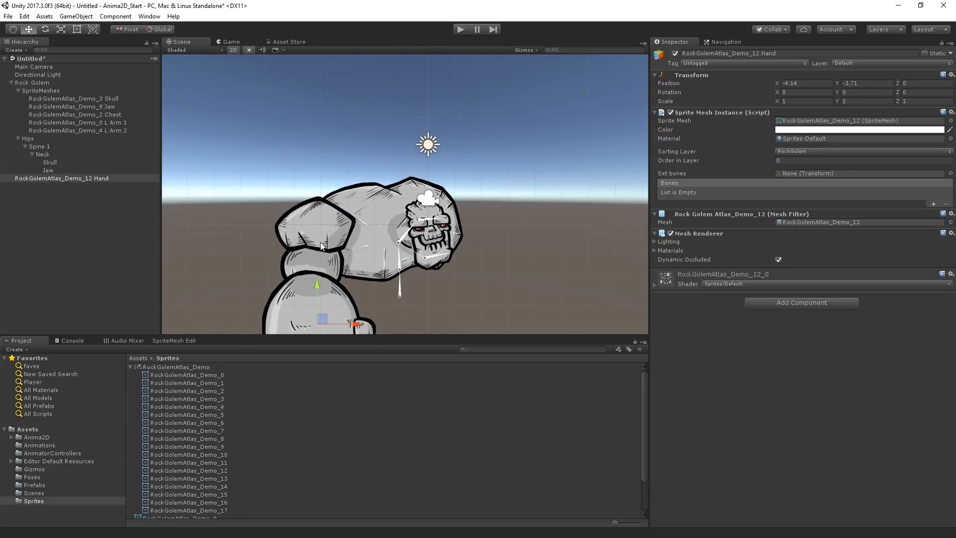
scroll(321, 245, down, 3)
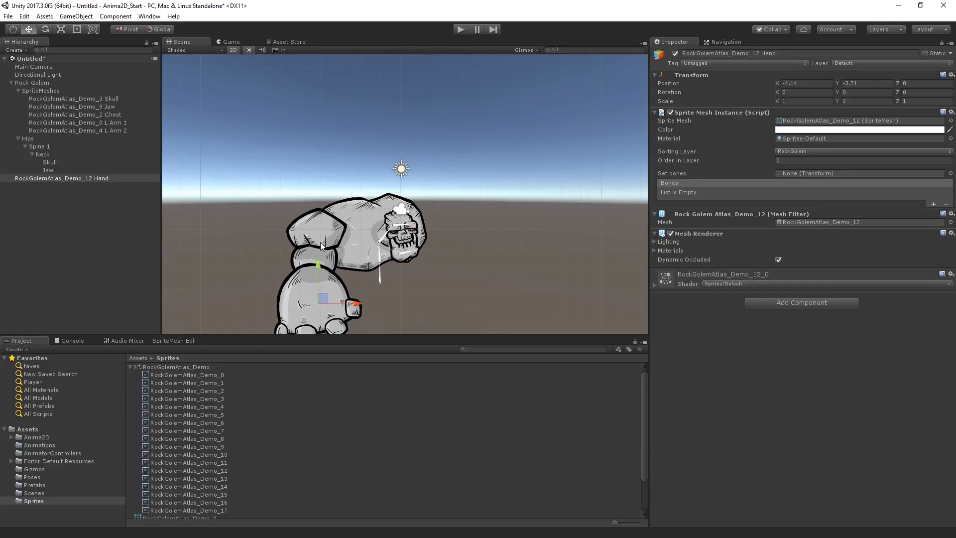
click(812, 160)
text(-2)
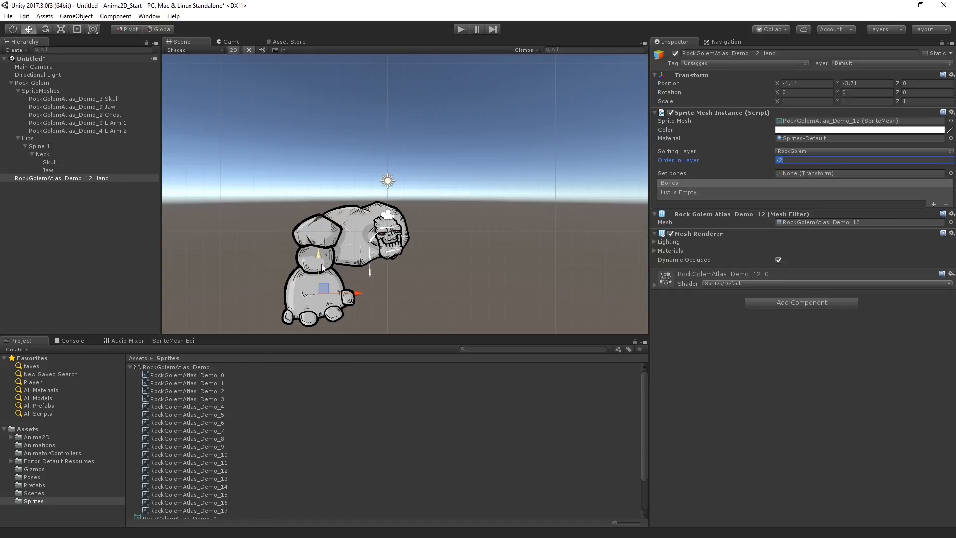
Parent RockGolemAtlas_Demo_12 Hand under SpriteMeshes, below L Arm 2.
scroll(403, 243, up, 5)
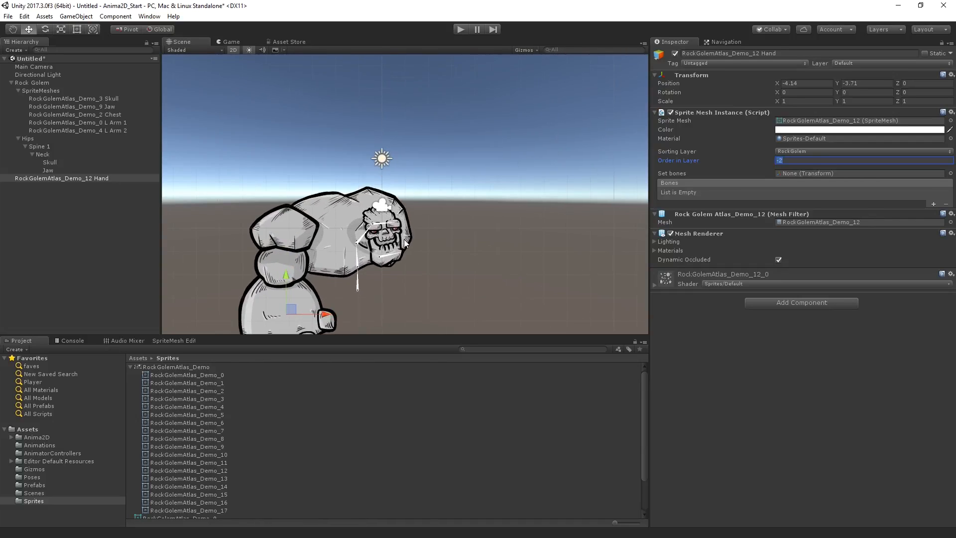
scroll(397, 242, down, 4)
middle_drag(383, 271, 475, 218)
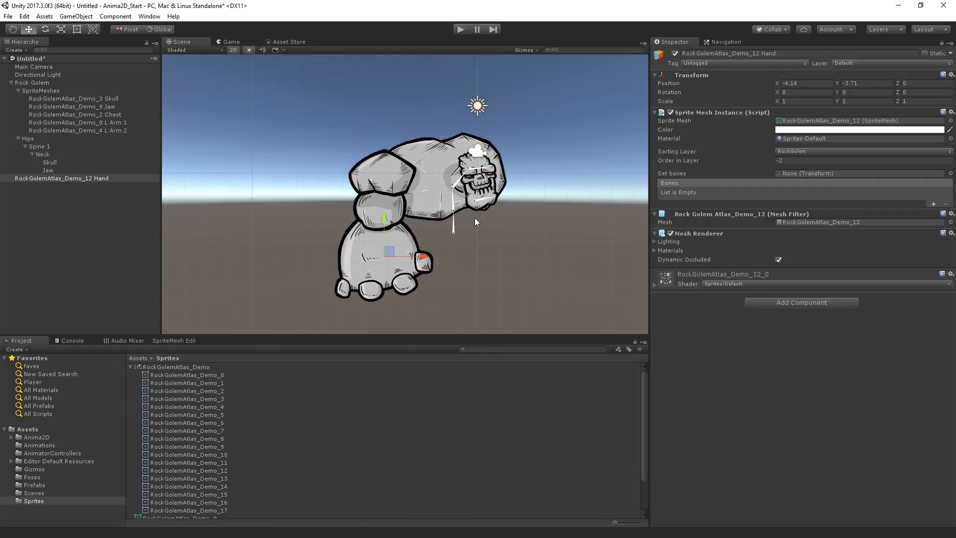
scroll(474, 217, up, 7)
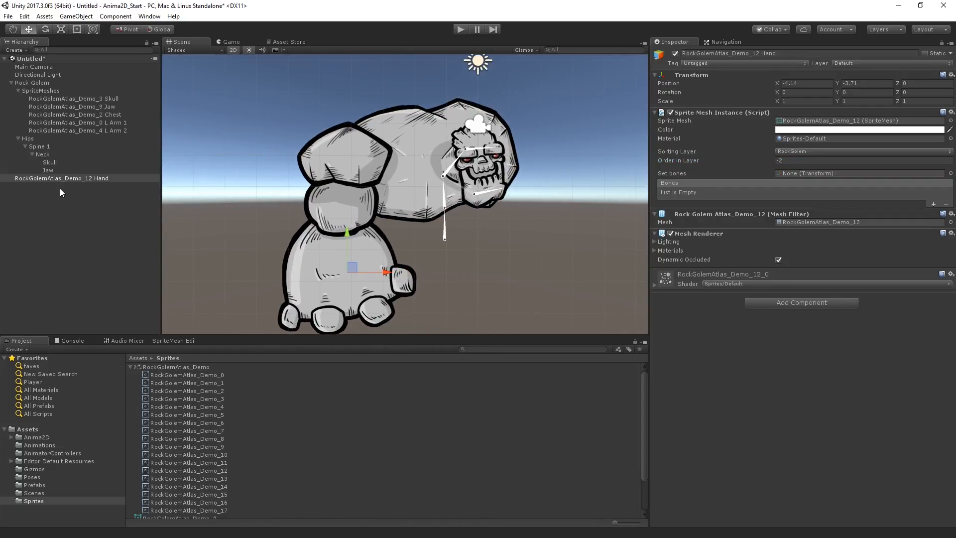
drag(68, 178, 82, 134)
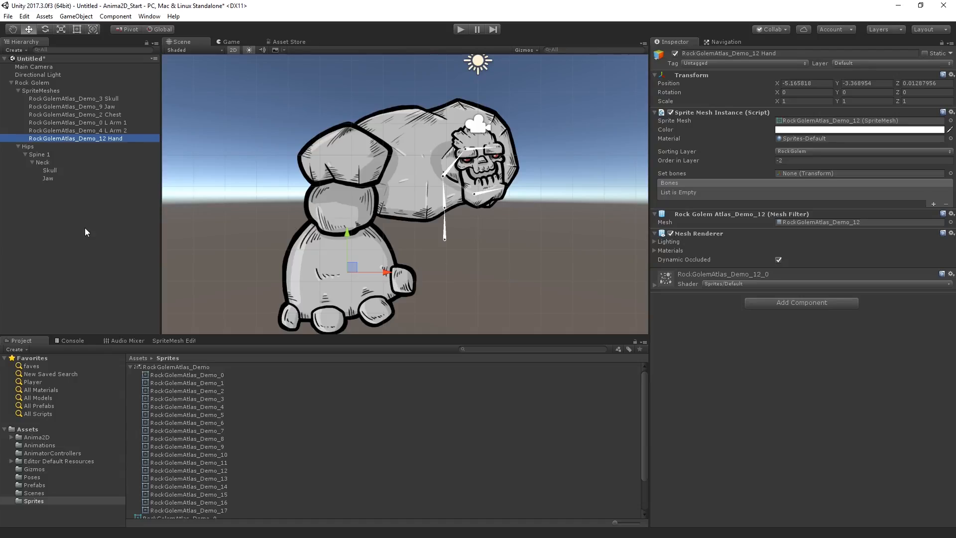
Create a 2D bone as a child of Neck and name it L Arm 1.
click(58, 163)
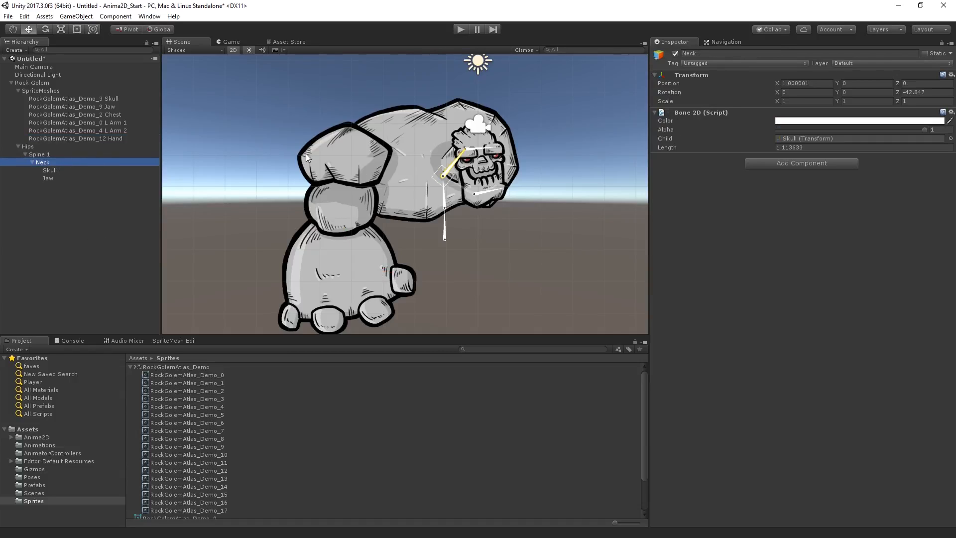
right_click(52, 162)
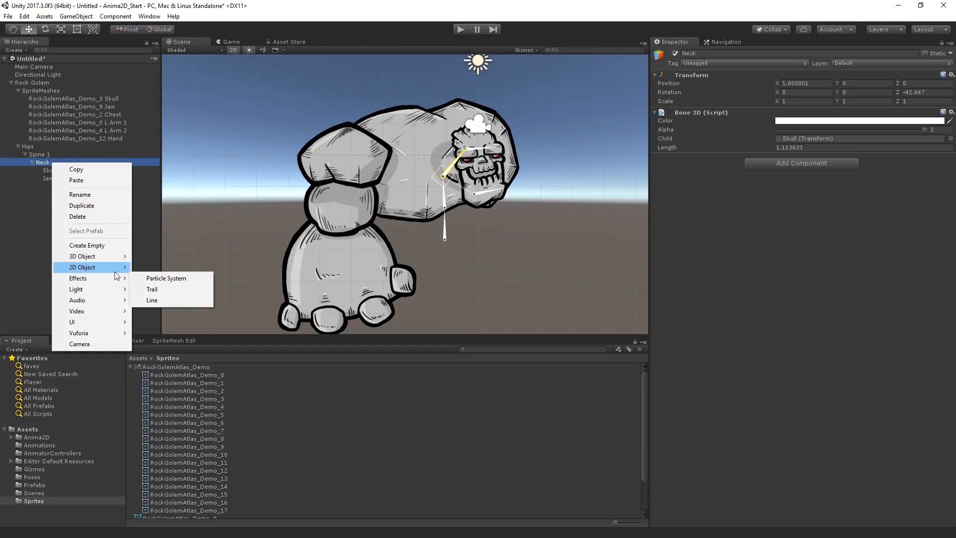
mouse_move(117, 267)
click(166, 293)
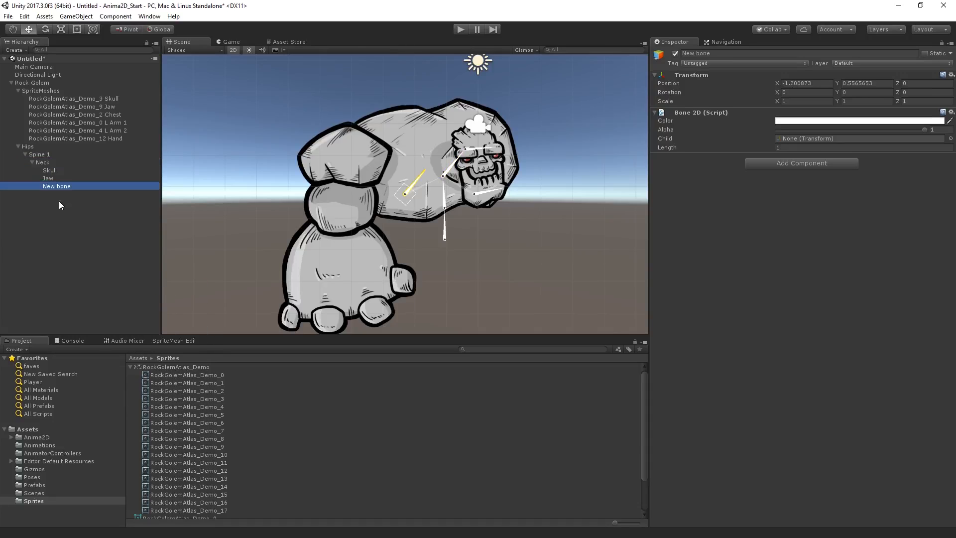
click(62, 186)
key(BackSpace)
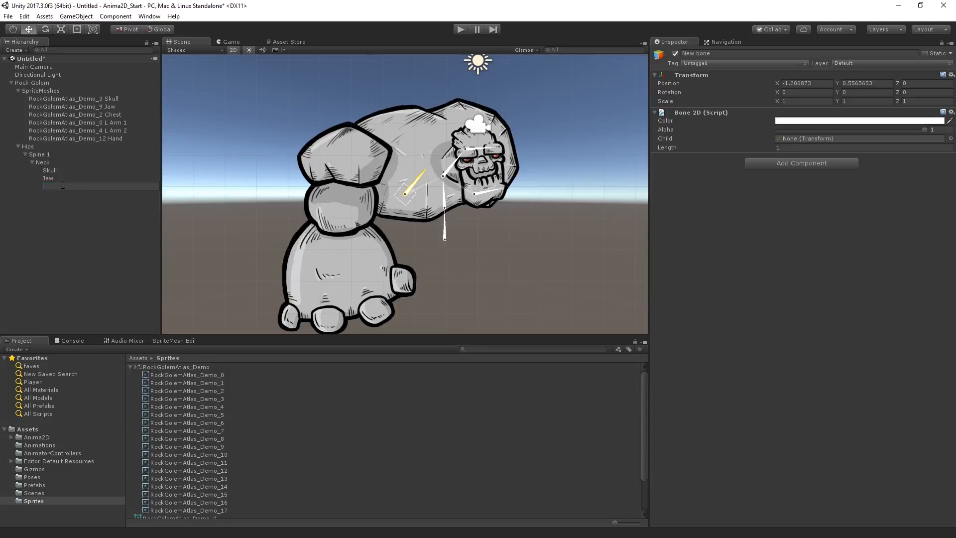
text(L Arm 1)
key(Return)
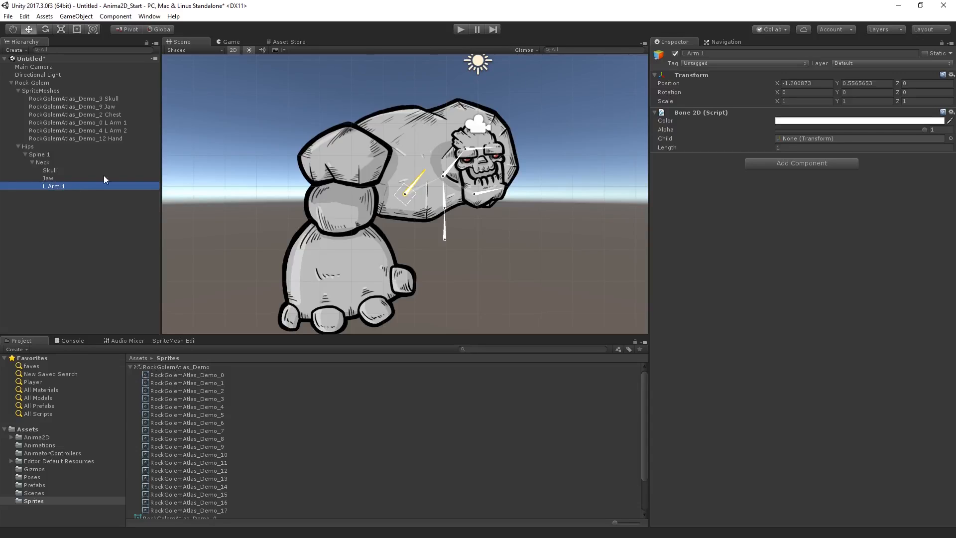
Place the L Arm 1 bone inside the upper arm at about X -1.03, Y 3.18, rotated to about 213.6 degrees on Z.
drag(403, 192, 334, 234)
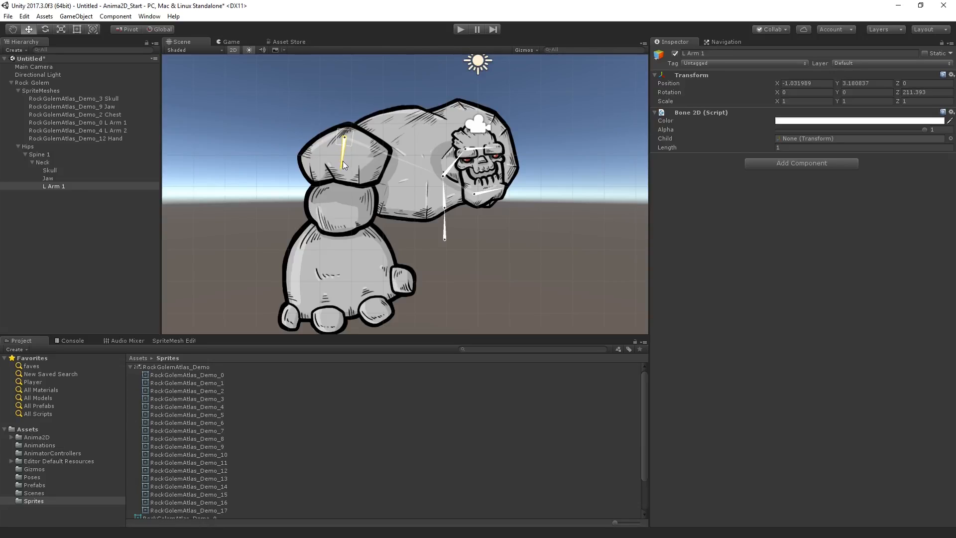
drag(342, 164, 353, 155)
Add a child bone under L Arm 1 and move its base to the middle of the lower arm, at about X 2.17.
right_click(57, 186)
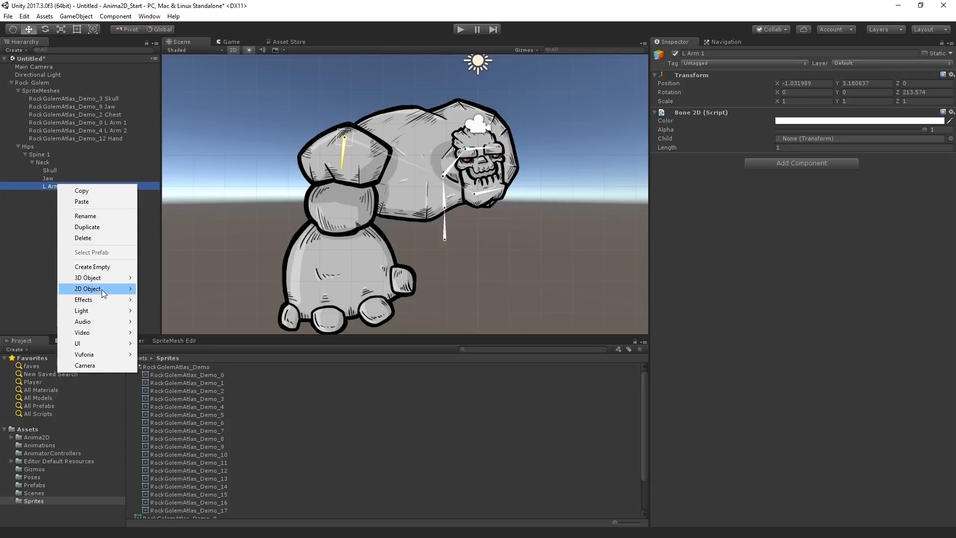
mouse_move(103, 293)
click(164, 311)
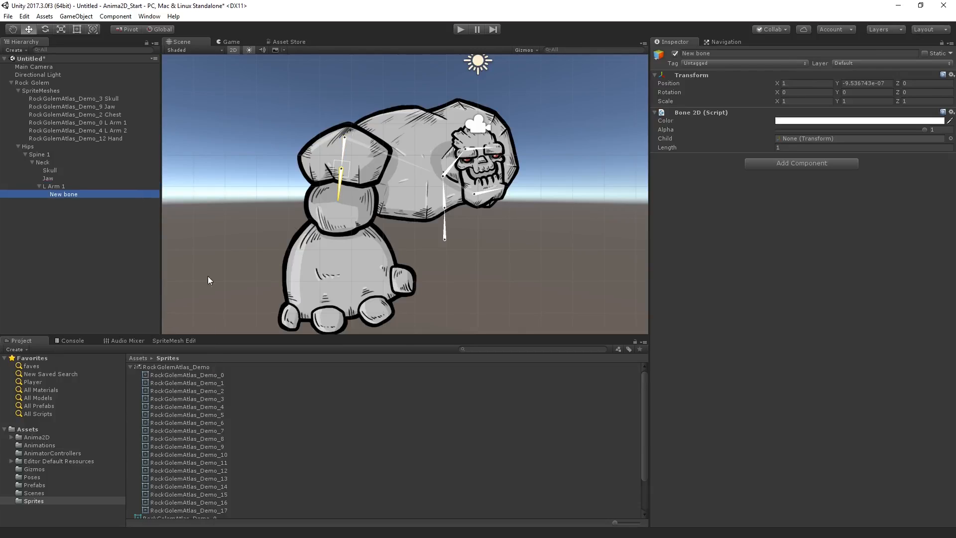
drag(341, 170, 339, 209)
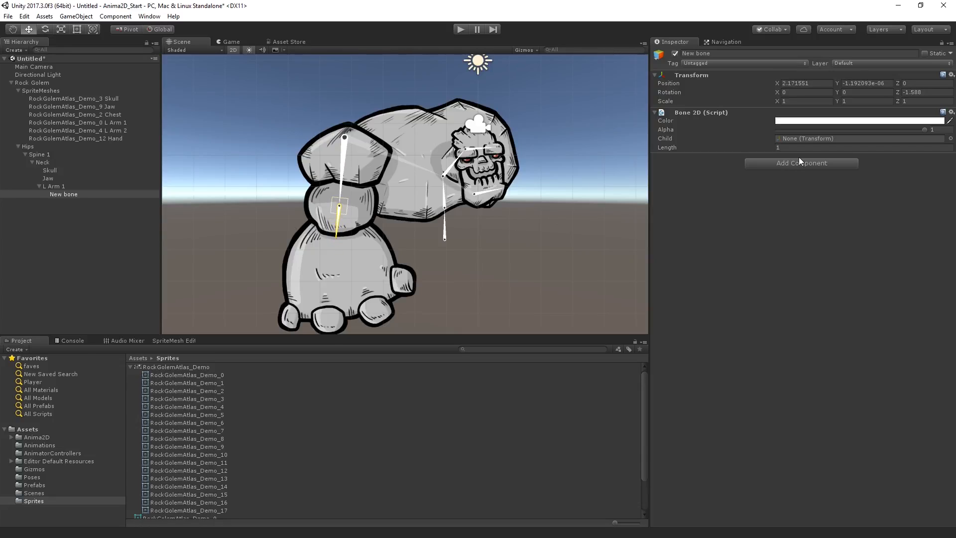
Set the new child bone's length to 3.05 and rotate it to about 10 degrees on Z, pointing down through the hand.
drag(769, 147, 768, 114)
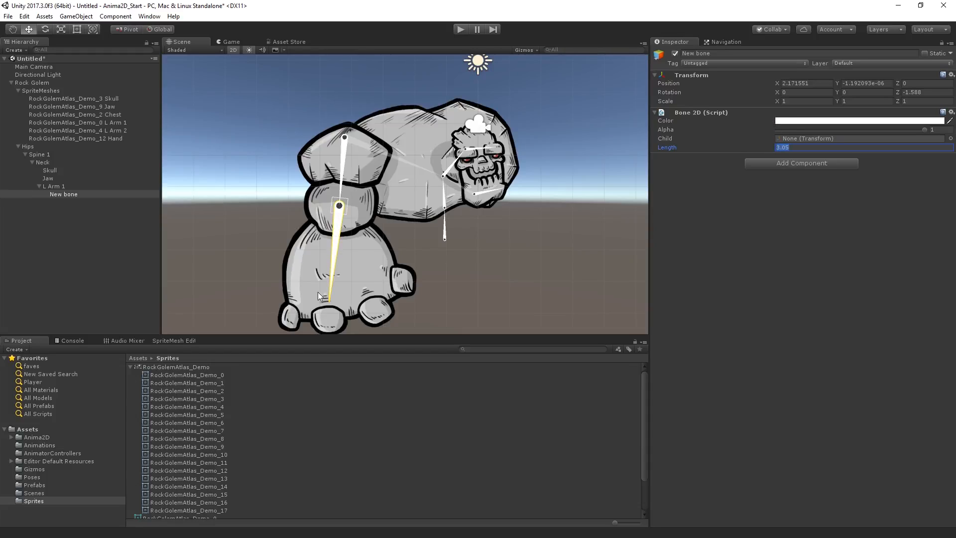
drag(333, 279, 346, 278)
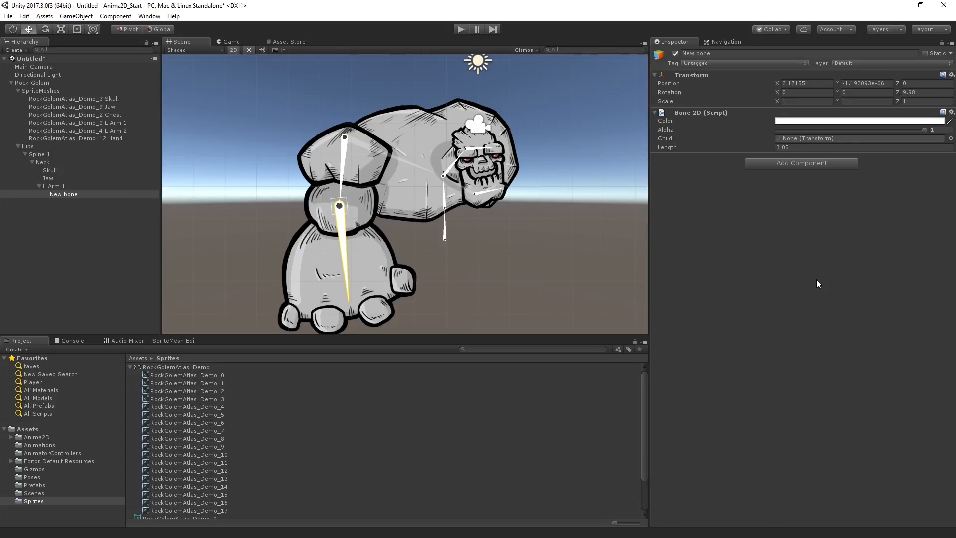
click(58, 209)
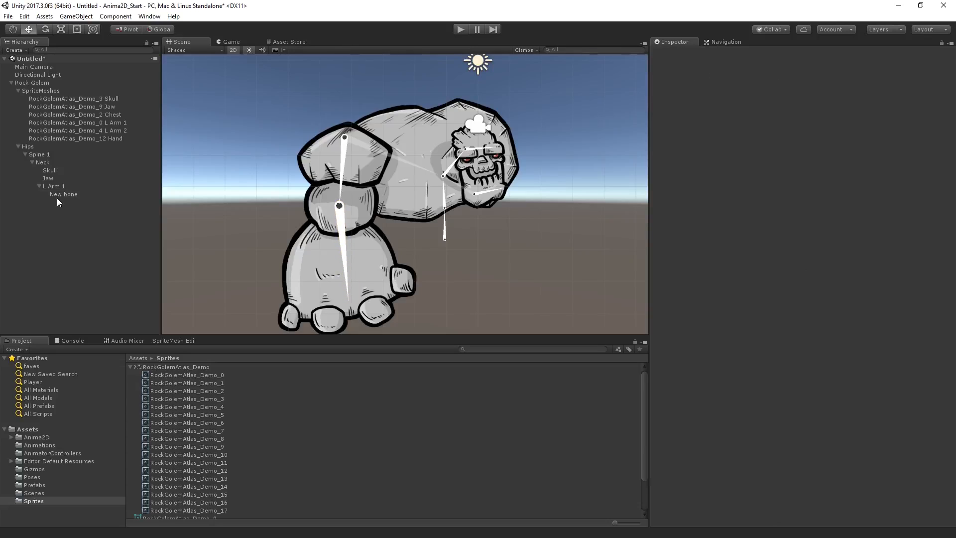
Rename the child bone under L Arm 1 as L Arm 2.
click(113, 125)
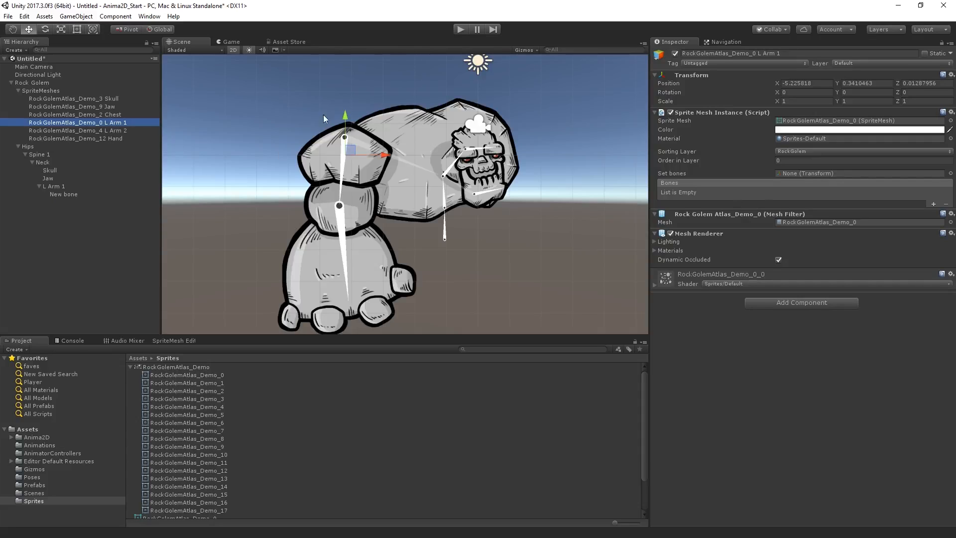
click(64, 186)
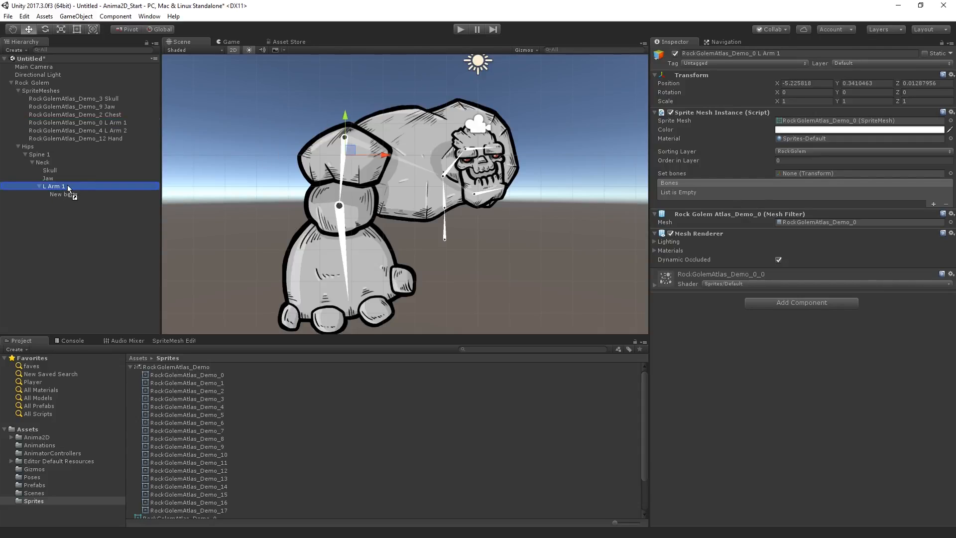
click(70, 194)
click(70, 195)
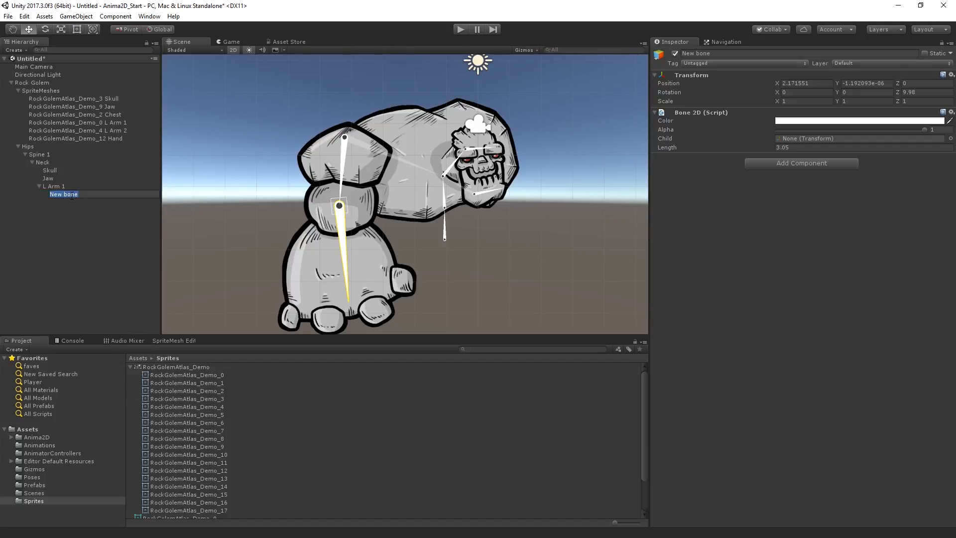
text(L Arm 2)
key(Return)
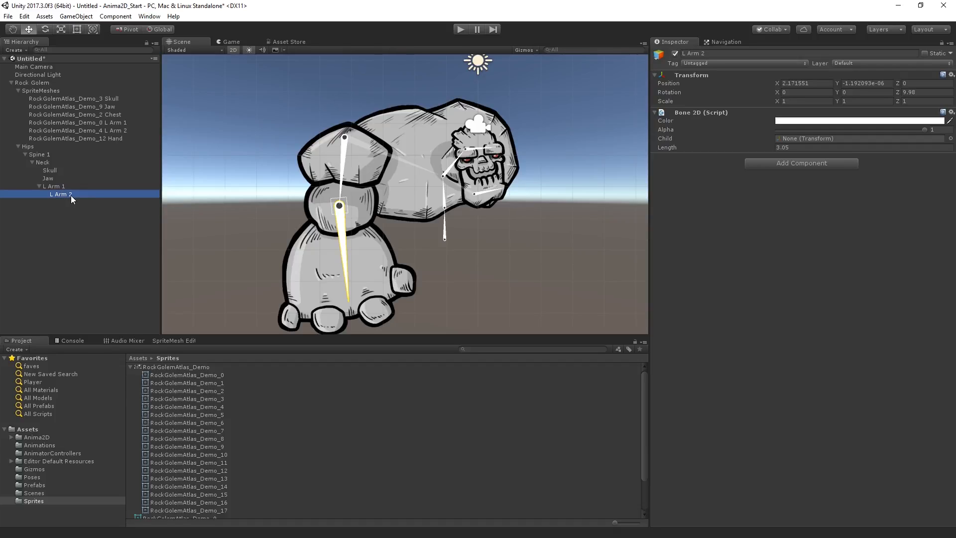
Assign the L Arm 1 bone chain to the RockGolemAtlas_Demo_0 L Arm 1 mesh and remove L Arm 2 from its bones.
click(97, 122)
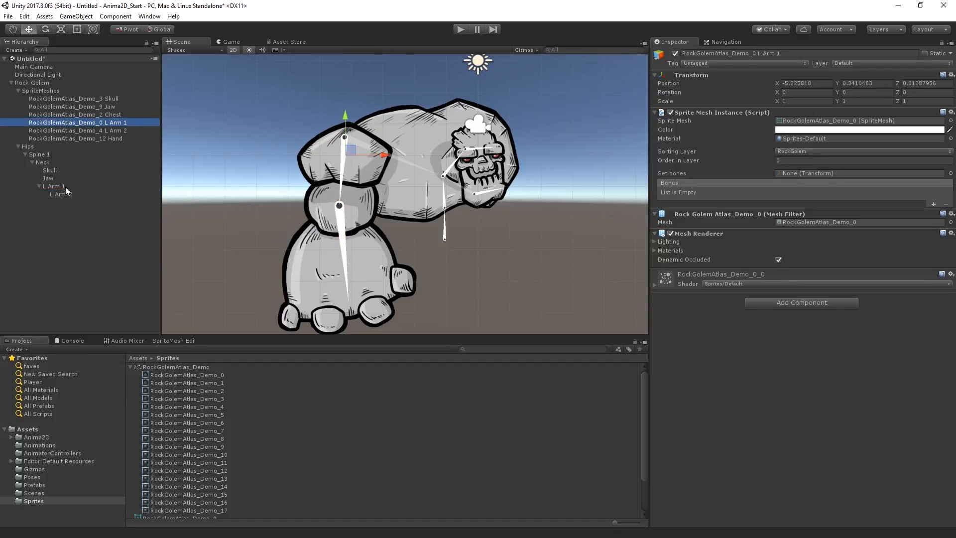
drag(64, 188, 807, 181)
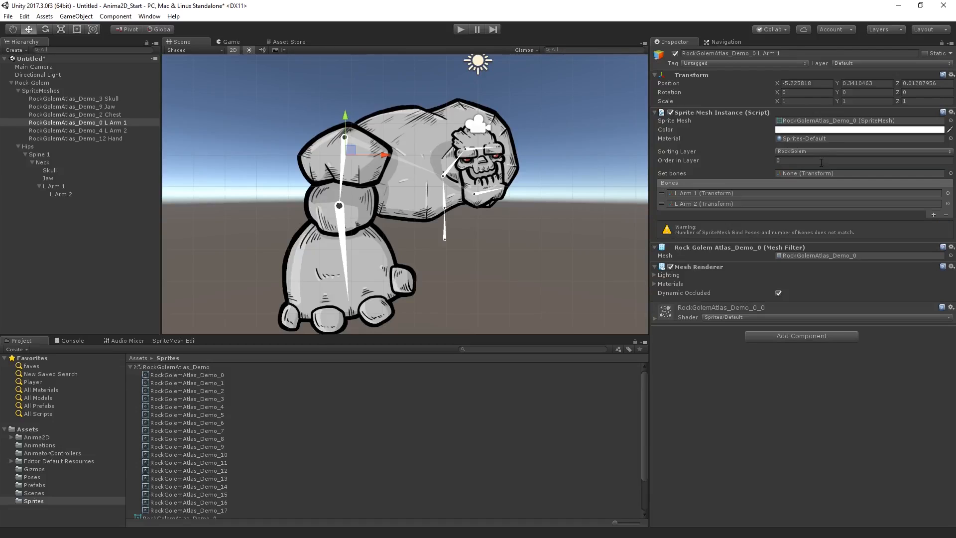
click(924, 204)
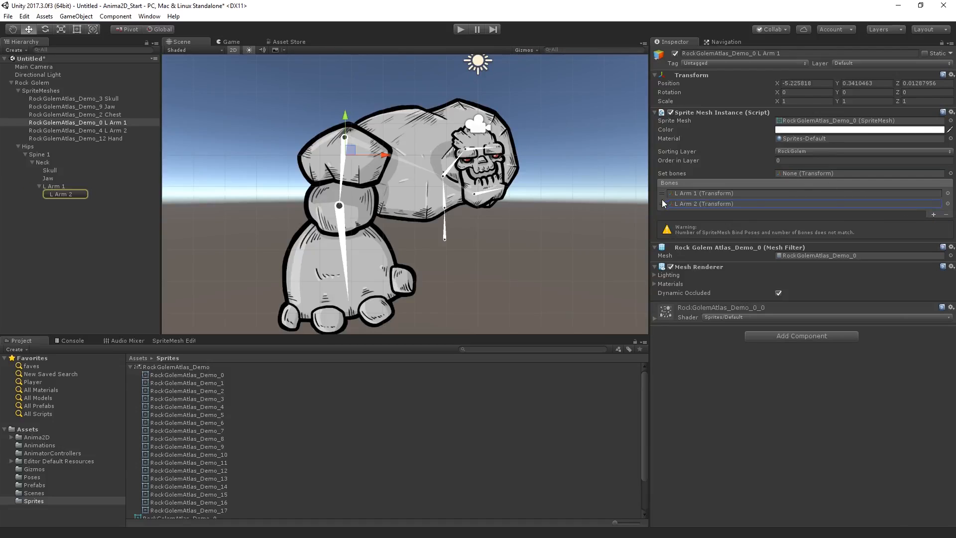
click(945, 214)
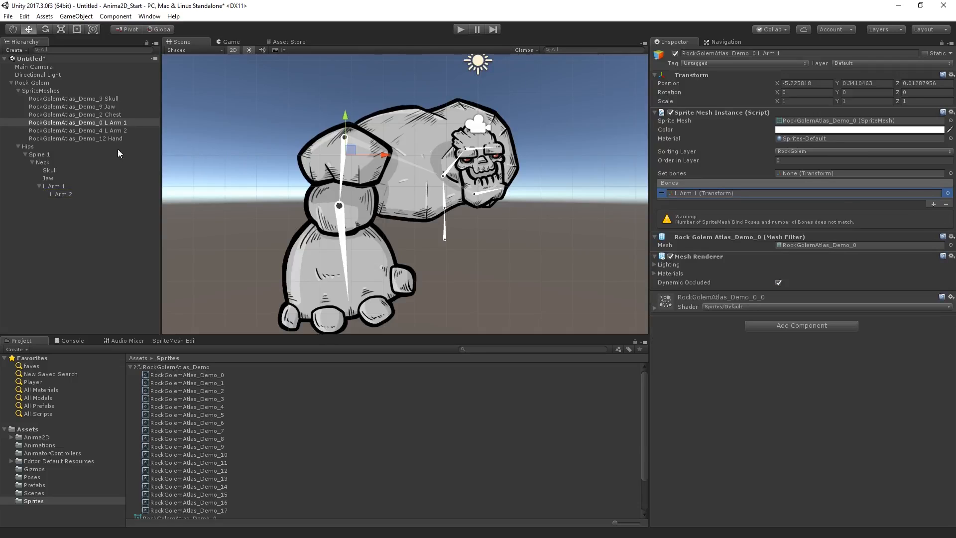
Open the SpriteMesh Editor and apply the pending changes to RockGolemAtlas_Demo_9.
click(81, 123)
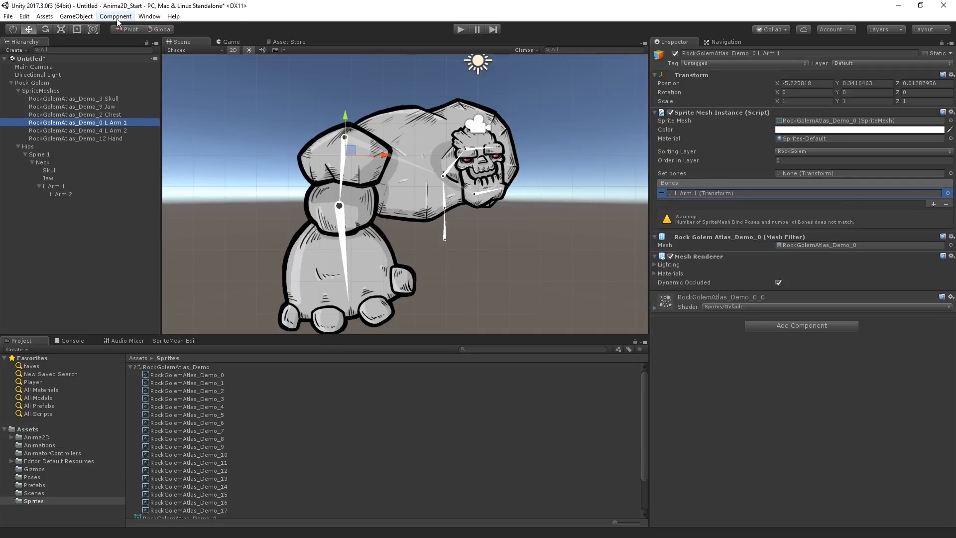
click(142, 17)
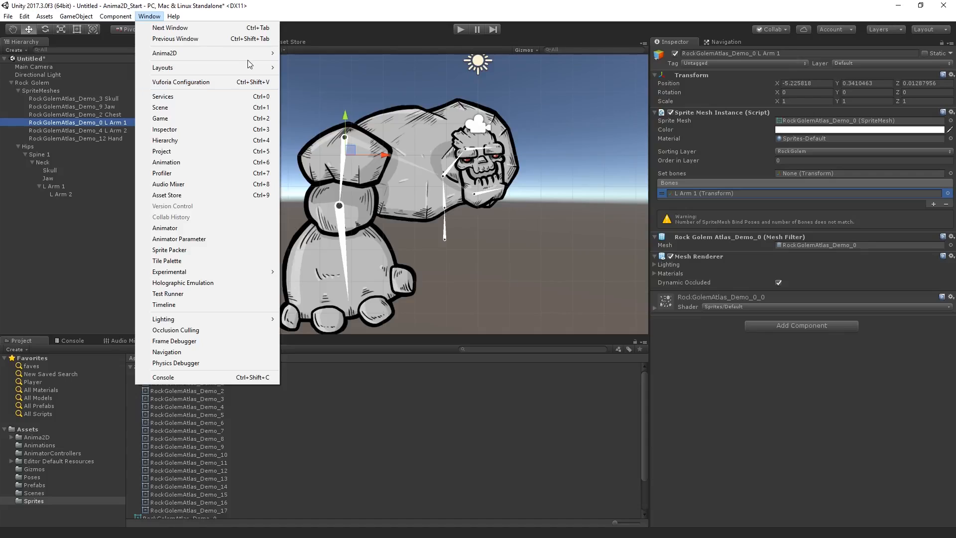
mouse_move(257, 58)
click(321, 53)
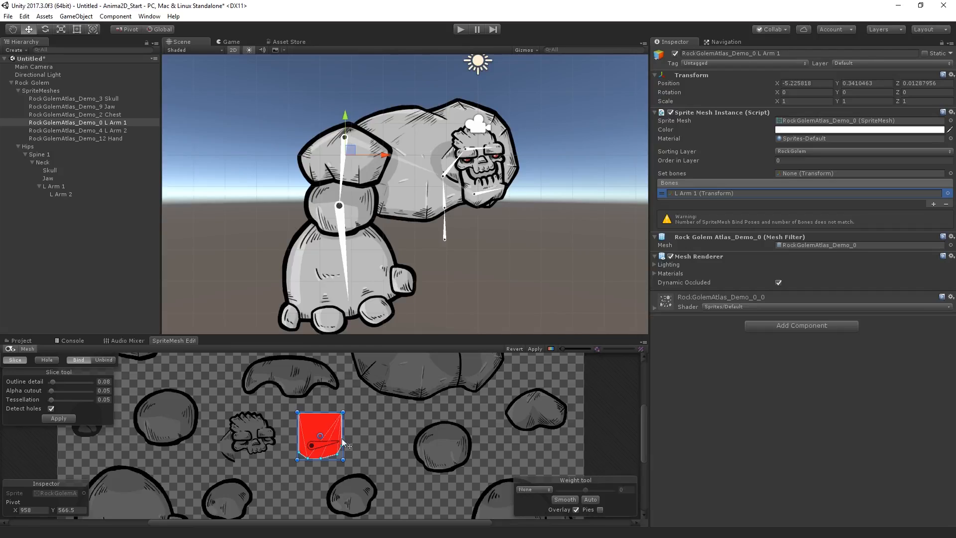
click(99, 361)
click(80, 359)
click(75, 122)
click(84, 114)
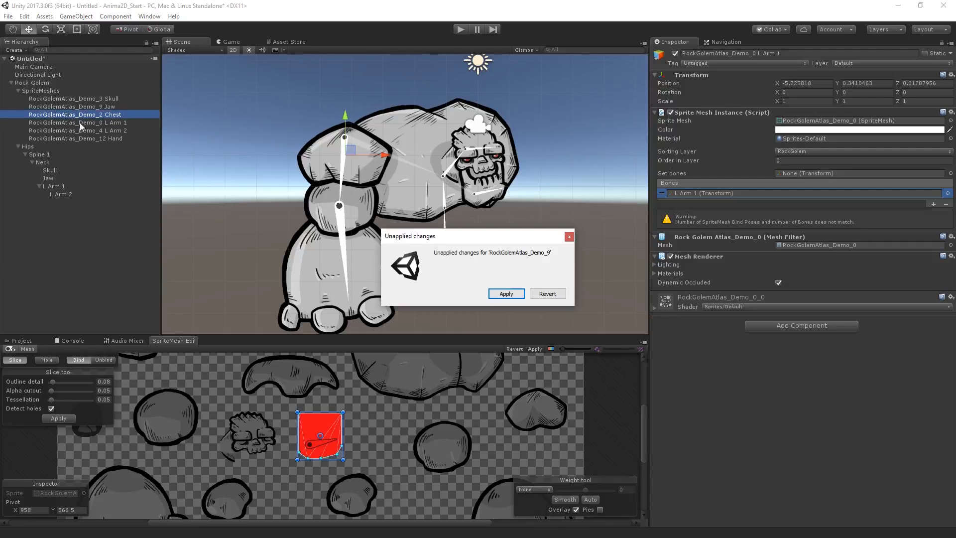
click(505, 293)
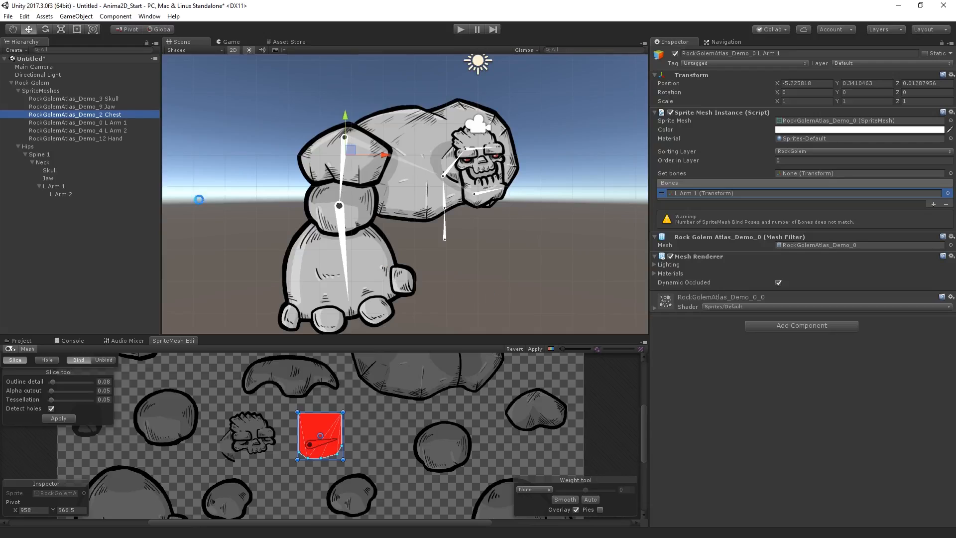
Bind the RockGolemAtlas_Demo_0 L Arm 1 mesh to the L Arm 1 bone and apply the change.
click(113, 123)
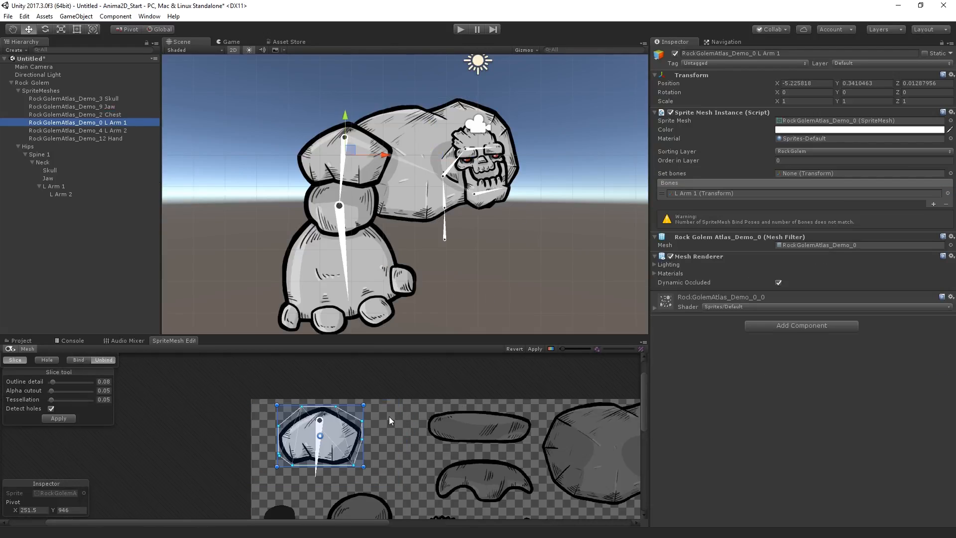
click(79, 354)
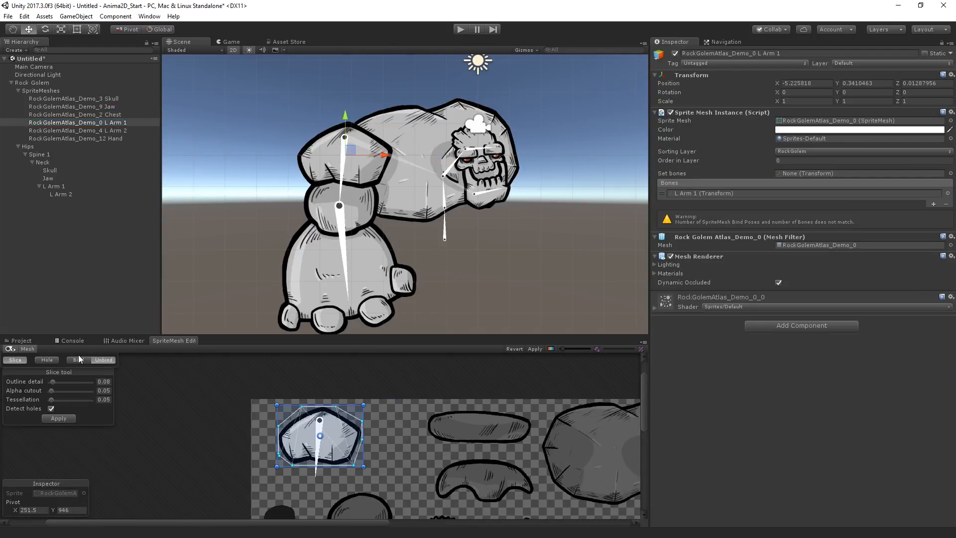
click(79, 360)
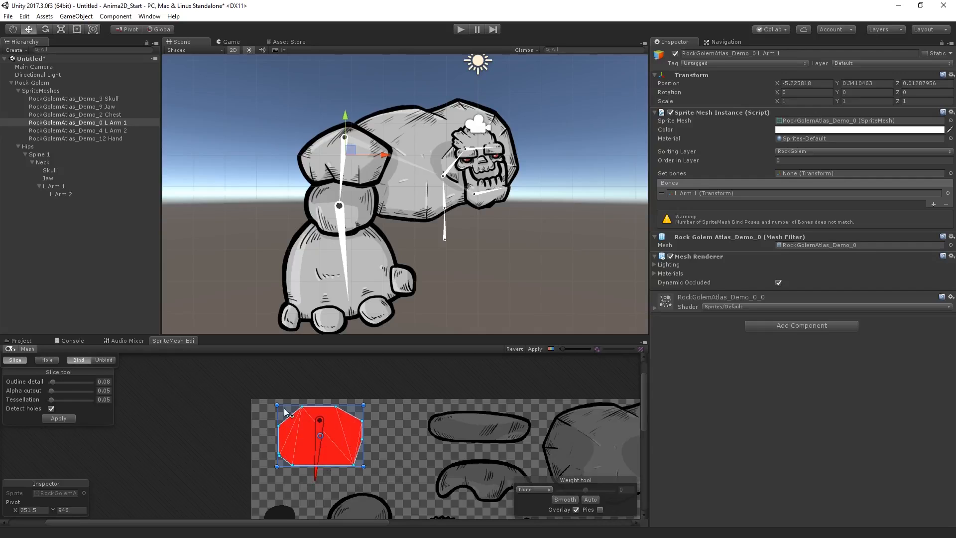
click(534, 349)
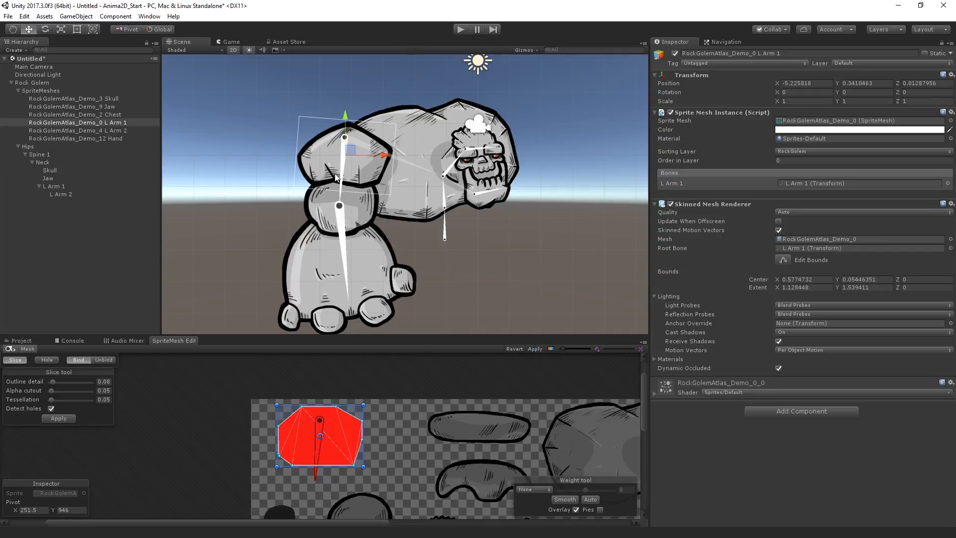
Assign the L Arm 1 and L Arm 2 bones to the RockGolemAtlas_Demo_4 L Arm 2 mesh and bind it to them.
click(131, 131)
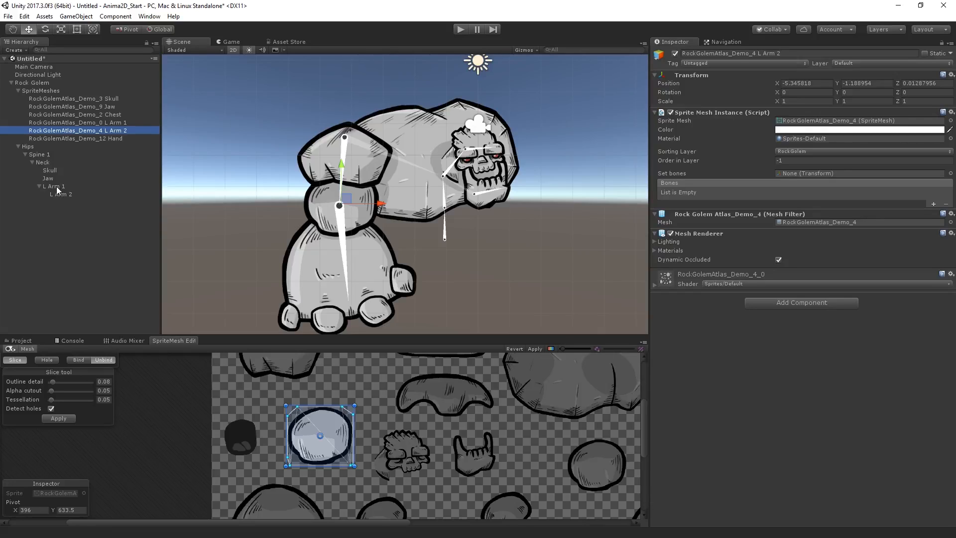
drag(54, 187, 811, 173)
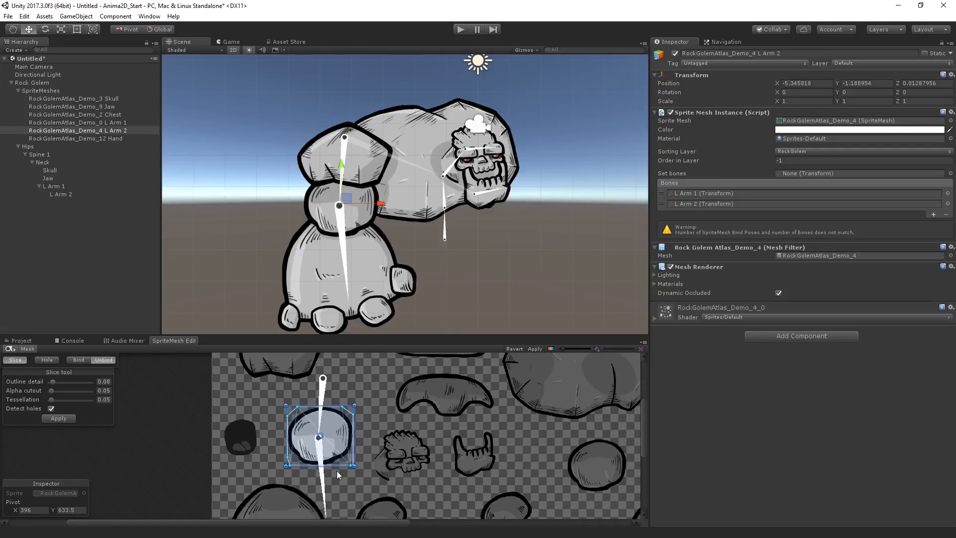
click(83, 358)
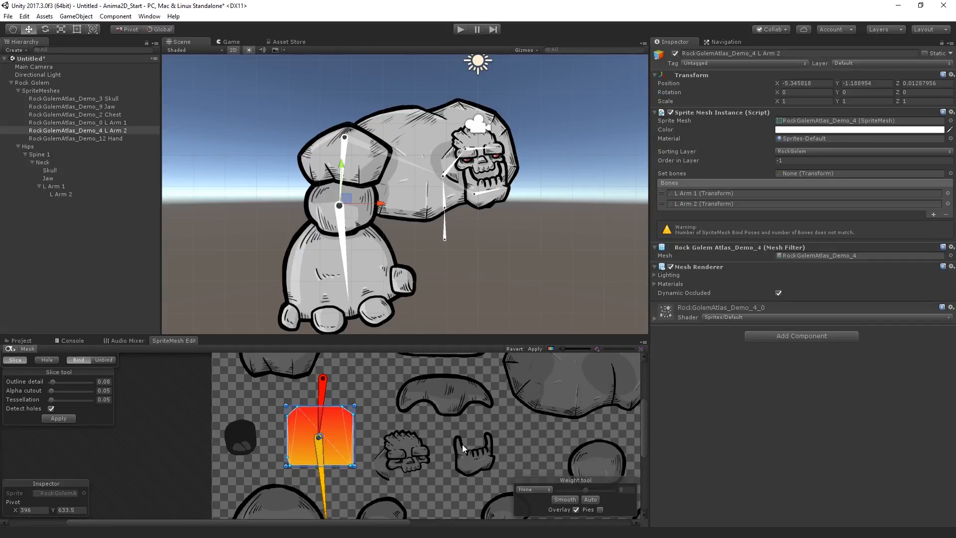
Show the weight pies on the lower arm mesh's vertices and turn off the weight overlay.
click(600, 509)
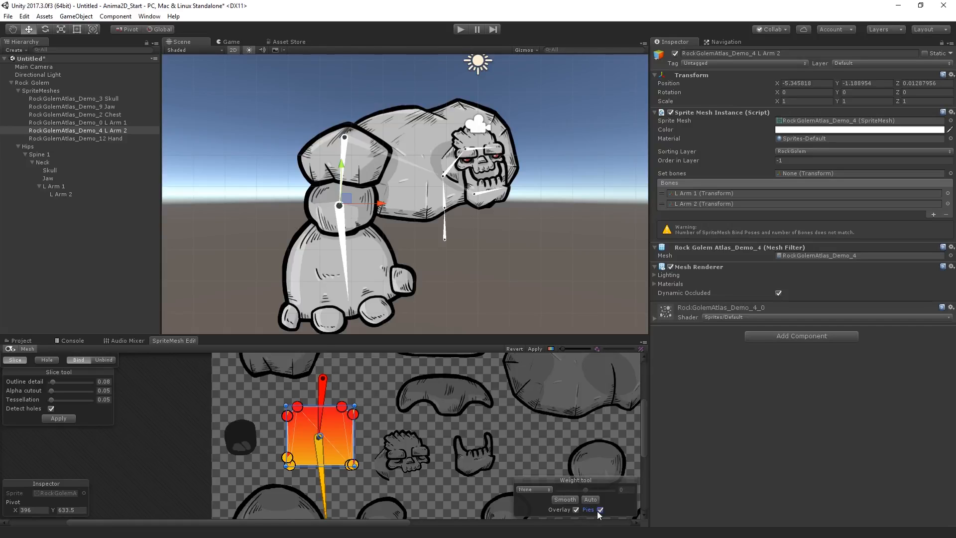
scroll(368, 425, up, 3)
scroll(367, 423, up, 2)
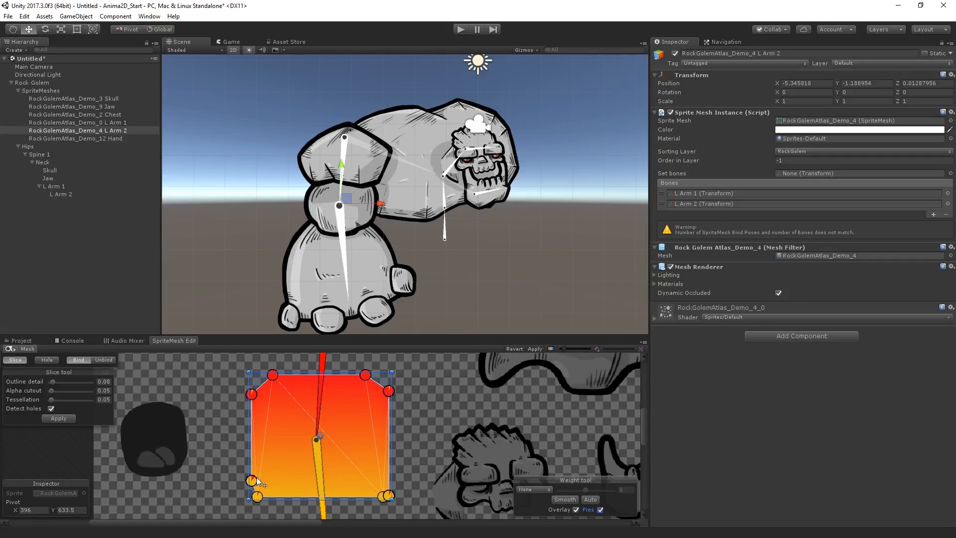
click(576, 510)
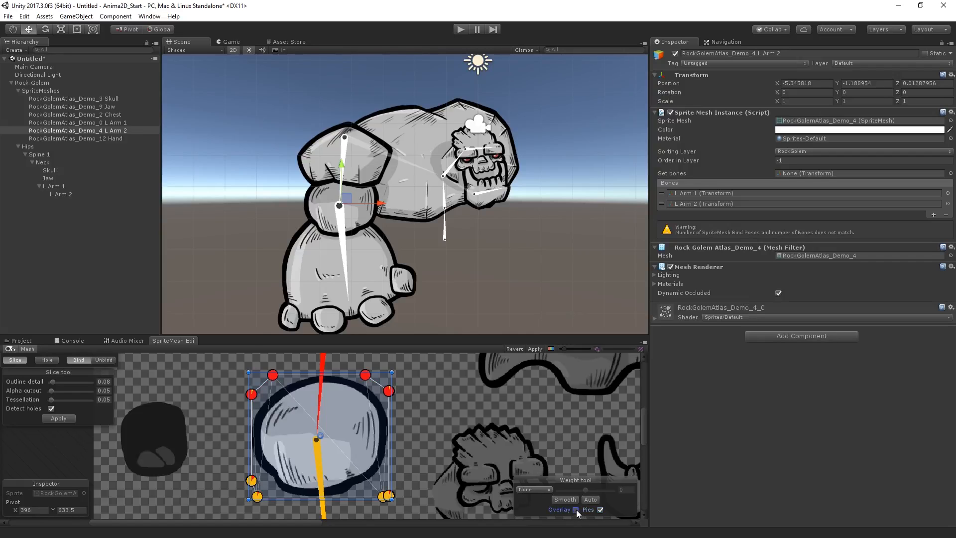
Turn the weight overlay back on for the RockGolemAtlas_Demo_4 L Arm 2 mesh and apply its bone binding.
click(576, 509)
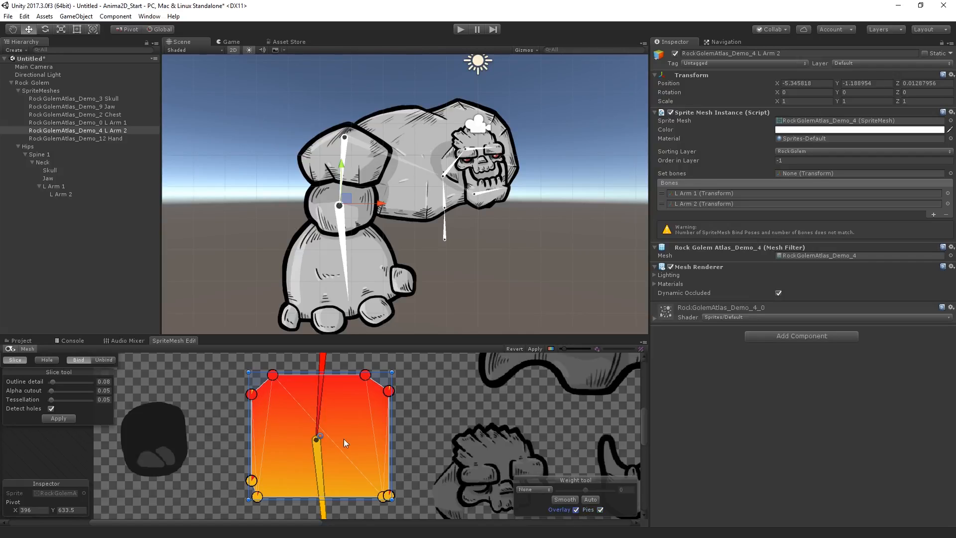
scroll(340, 375, down, 6)
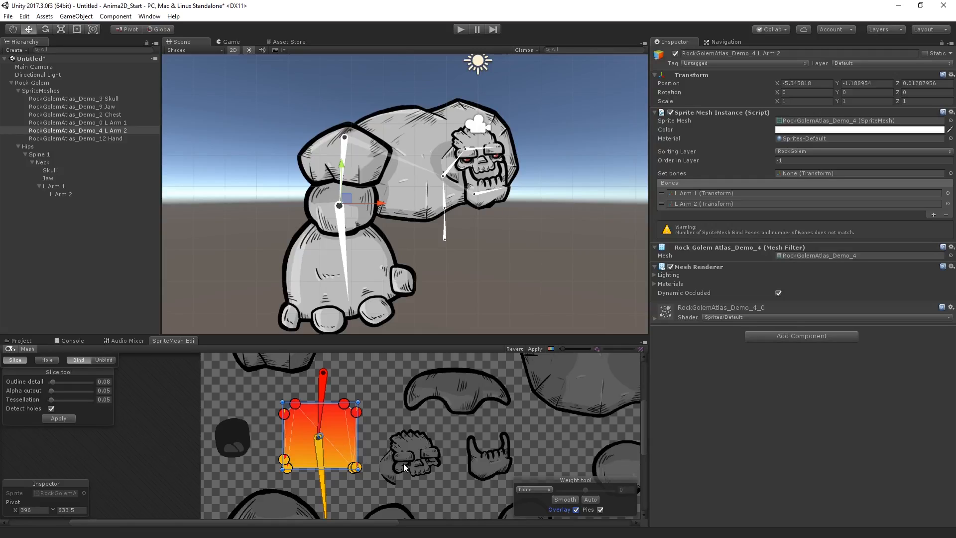
click(534, 348)
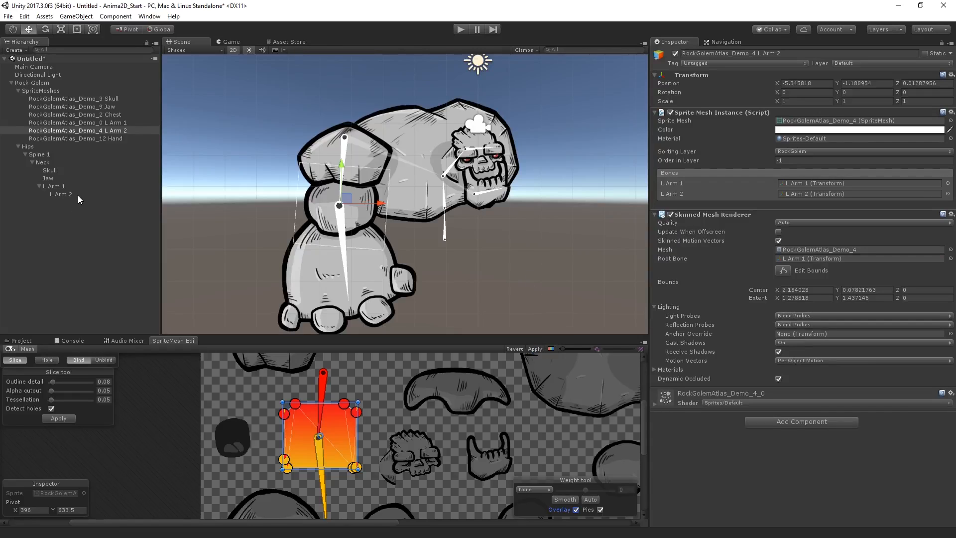
Assign the L Arm 2 bone to the RockGolemAtlas_Demo_12 Hand mesh, bind it, apply the change and clear the selection.
click(102, 138)
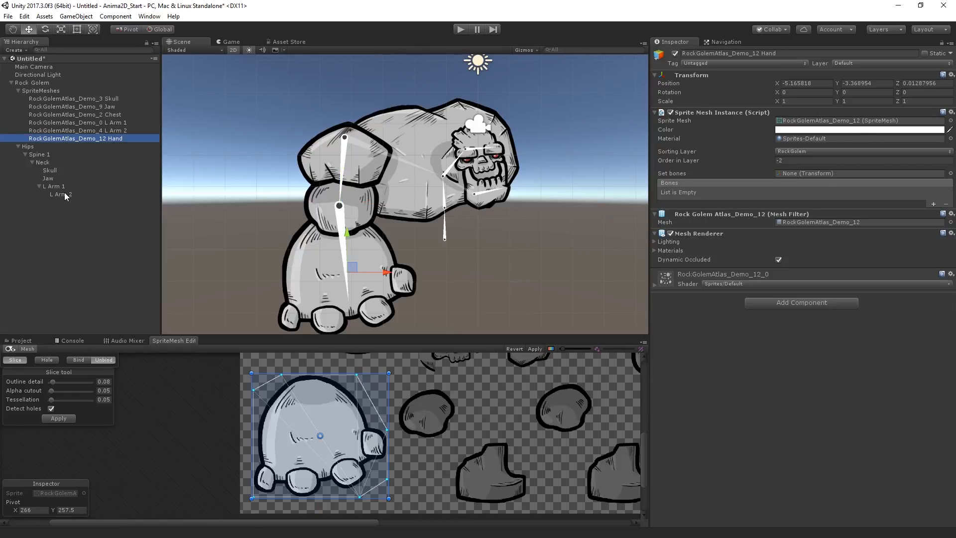
drag(64, 192, 805, 176)
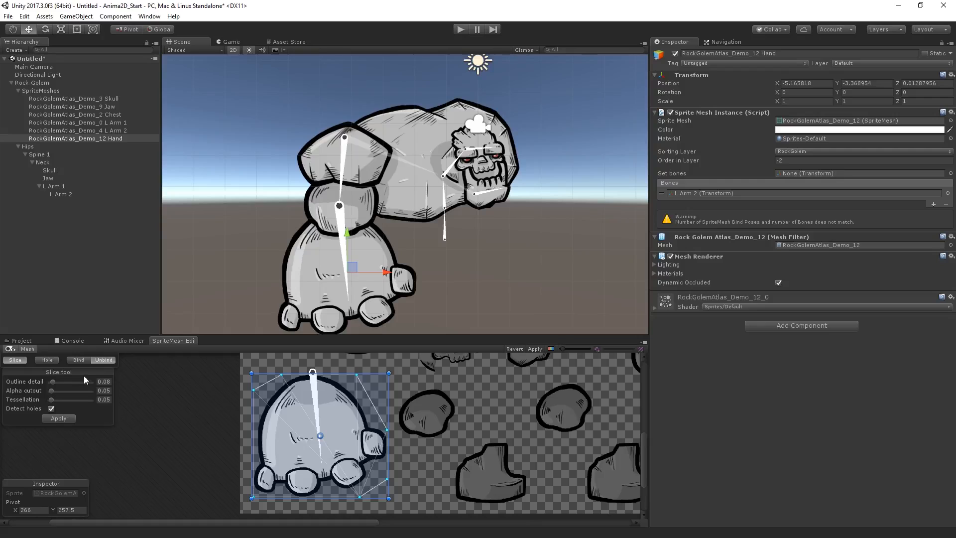
click(78, 359)
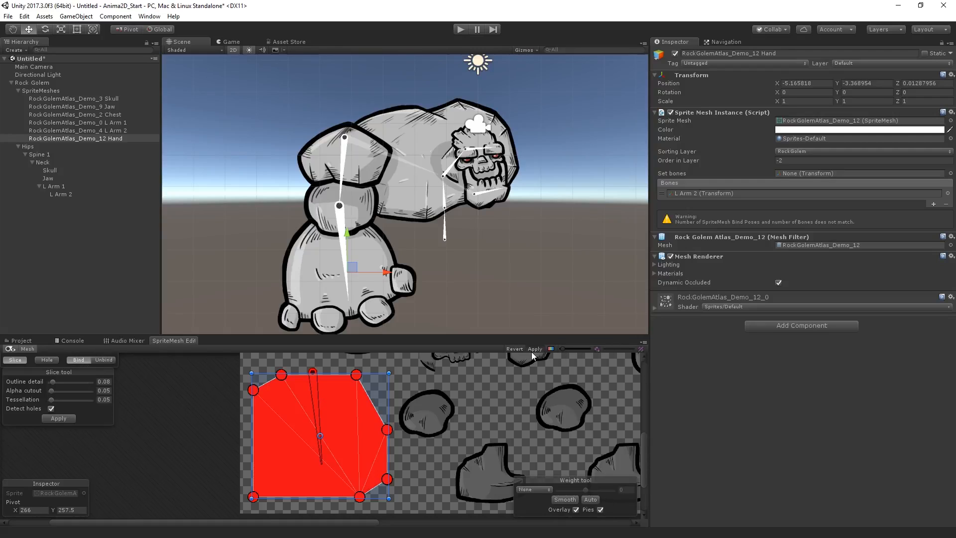
click(92, 257)
Select the L Arm 2 bone and swing the left arm bones in the scene to test how the bound meshes follow.
click(68, 197)
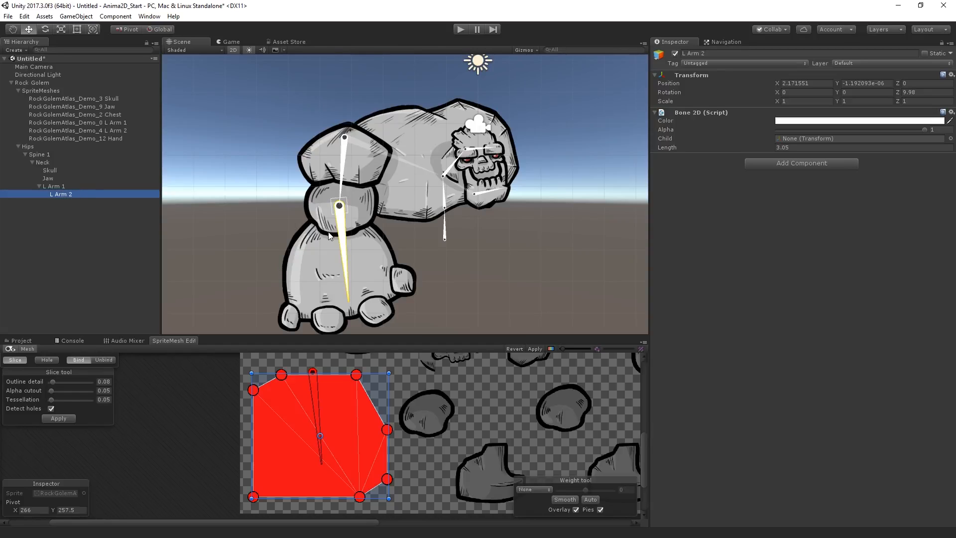
drag(340, 234, 313, 318)
drag(338, 196, 330, 260)
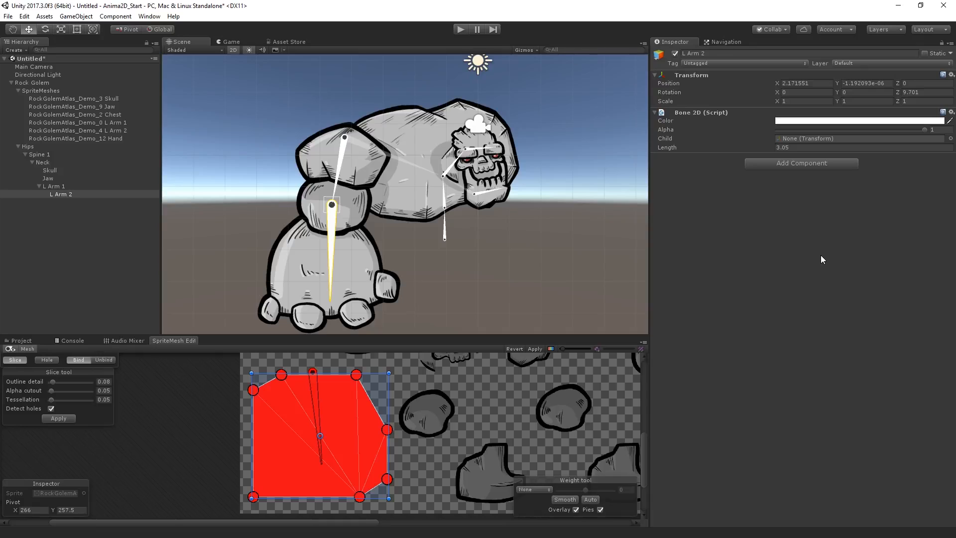